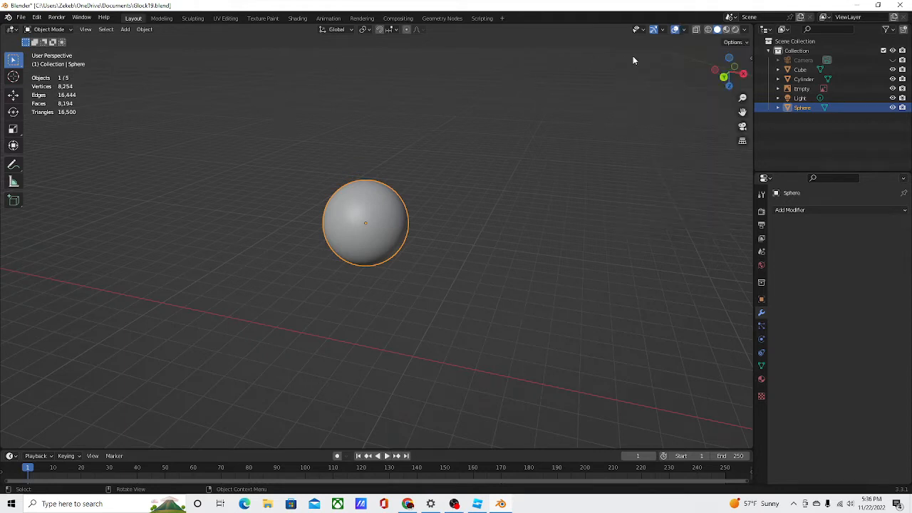
# Toggle the Statistics viewport overlay off and on repeatedly, leaving it enabled
pyautogui.click(684, 30)
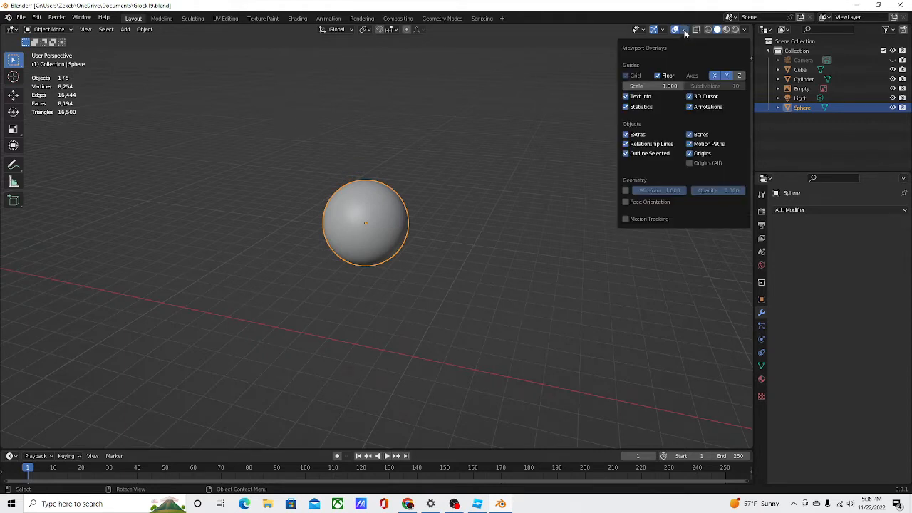
pyautogui.click(625, 108)
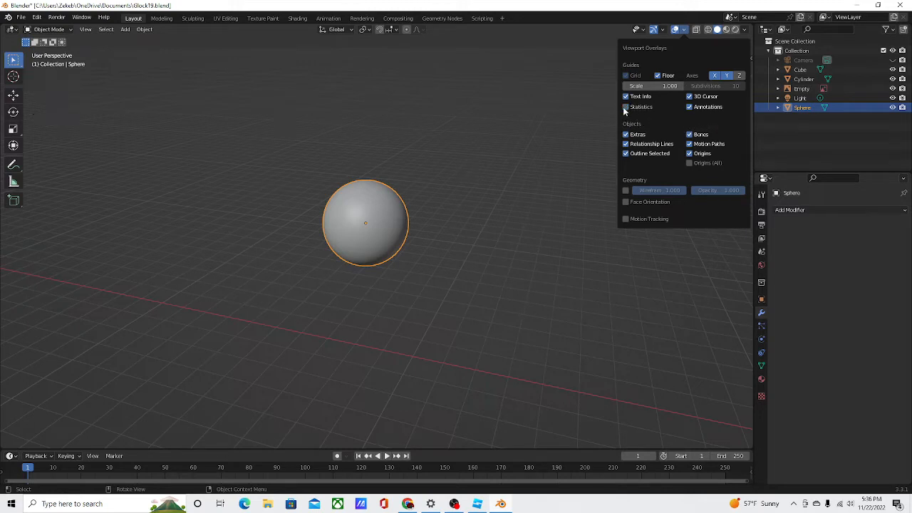
pyautogui.click(625, 109)
pyautogui.click(625, 108)
pyautogui.click(625, 108)
pyautogui.click(625, 108)
pyautogui.click(625, 108)
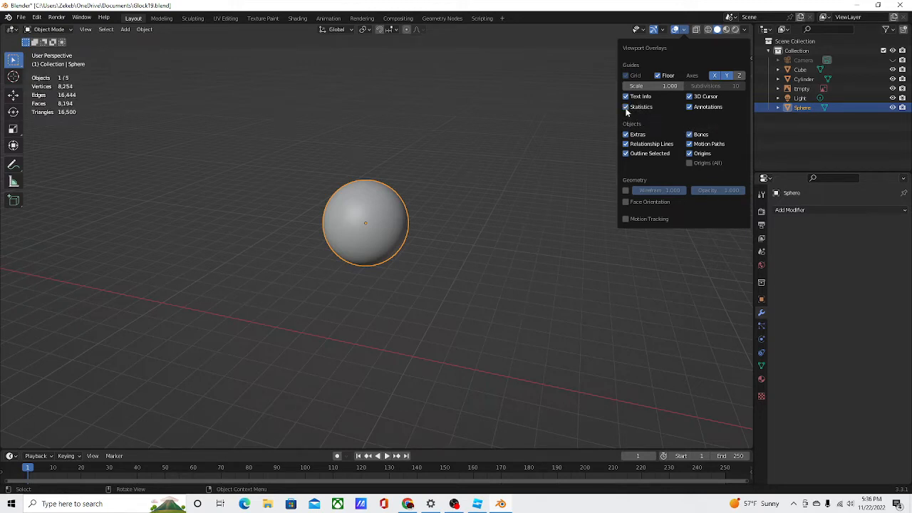
pyautogui.click(626, 109)
pyautogui.click(626, 109)
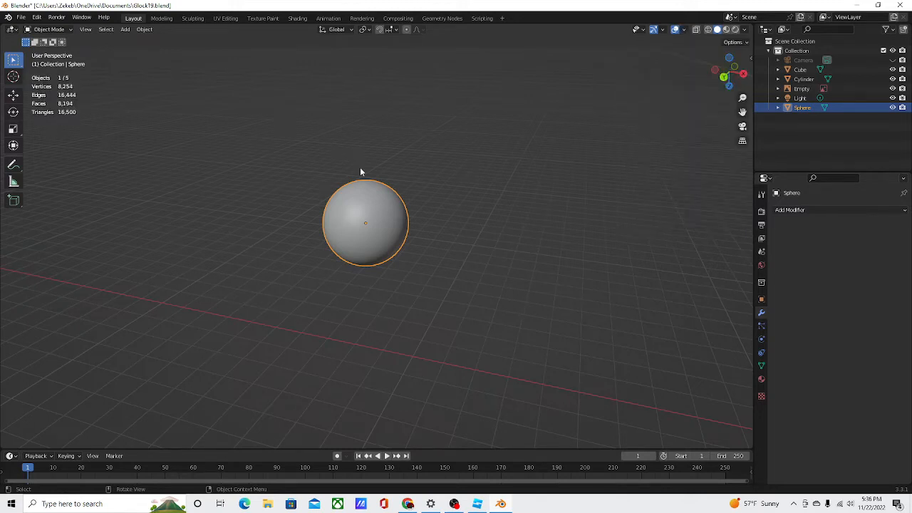
# Examine the sphere from several angles and check its triangle count in the scene statistics
pyautogui.moveTo(422, 196); pyautogui.dragTo(391, 214, button='middle')
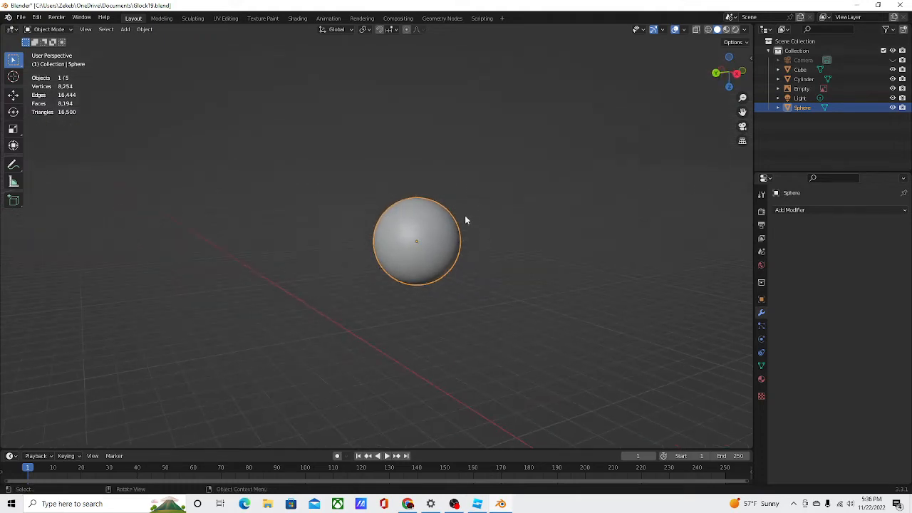
pyautogui.keyDown('shift'); pyautogui.moveTo(464, 219); pyautogui.dragTo(429, 228, button='middle'); pyautogui.keyUp('shift')
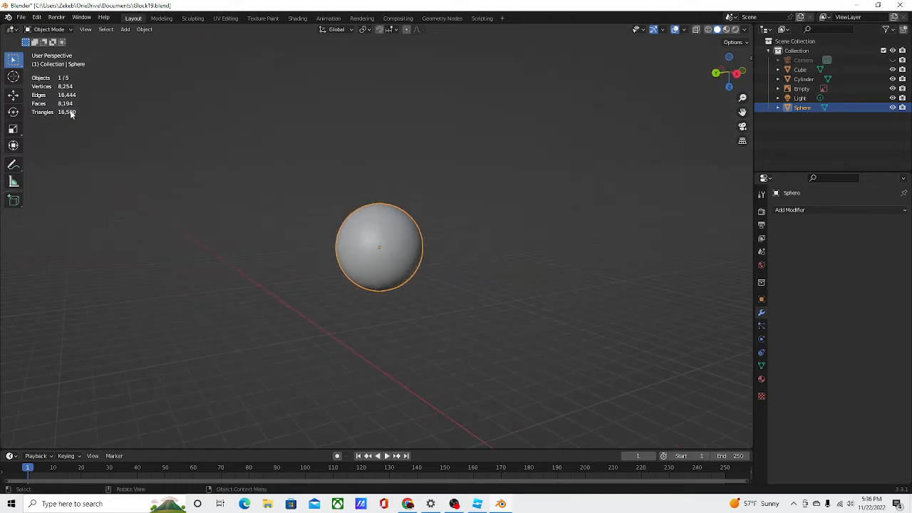
pyautogui.keyDown('shift'); pyautogui.moveTo(432, 281); pyautogui.dragTo(423, 263, button='middle'); pyautogui.keyUp('shift')
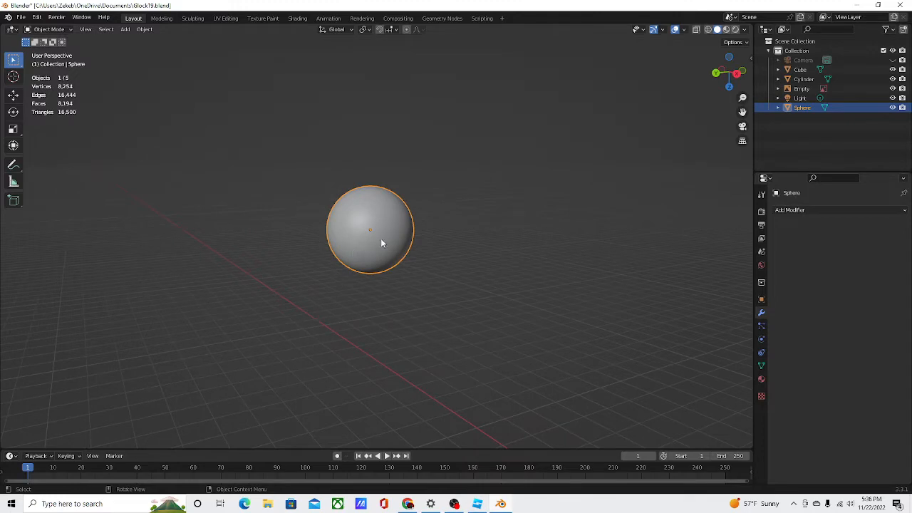
pyautogui.scroll(1, 385, 249)
pyautogui.scroll(1, 383, 251)
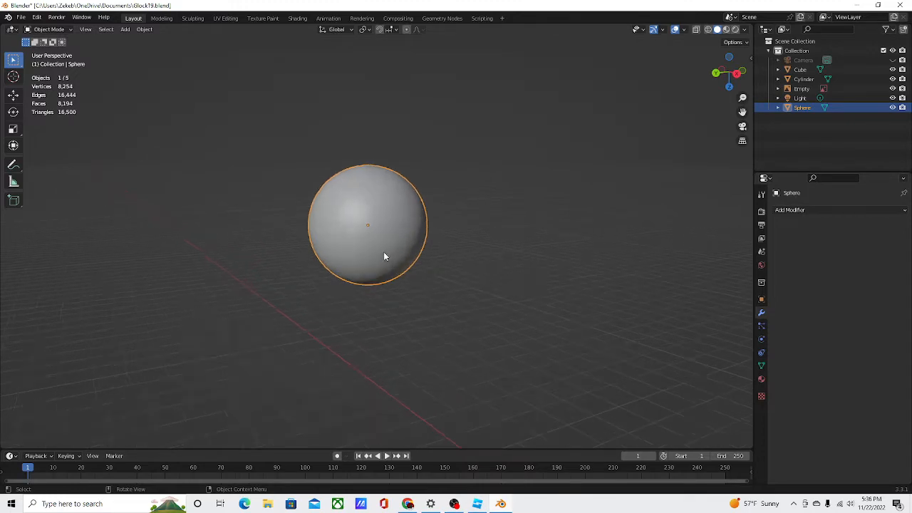
pyautogui.scroll(1, 383, 252)
pyautogui.moveTo(401, 234); pyautogui.dragTo(481, 253, button='middle')
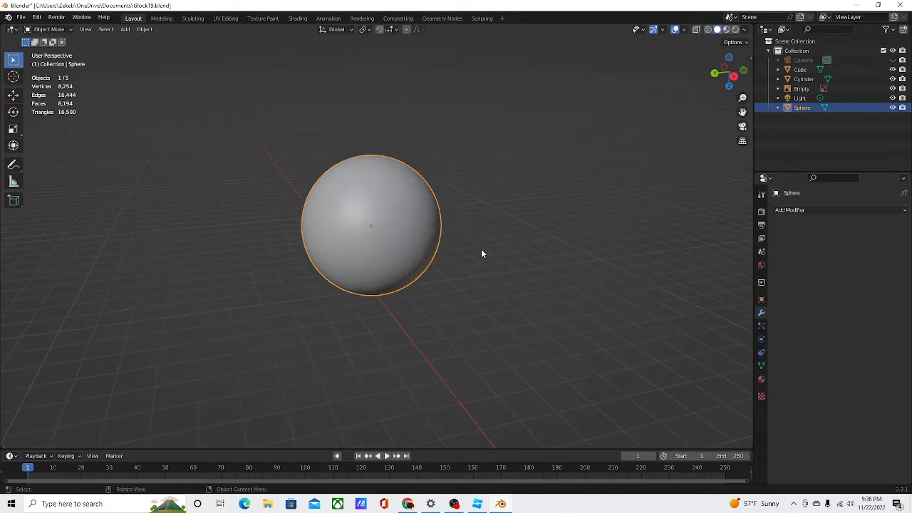
pyautogui.moveTo(421, 236); pyautogui.dragTo(643, 312, button='middle')
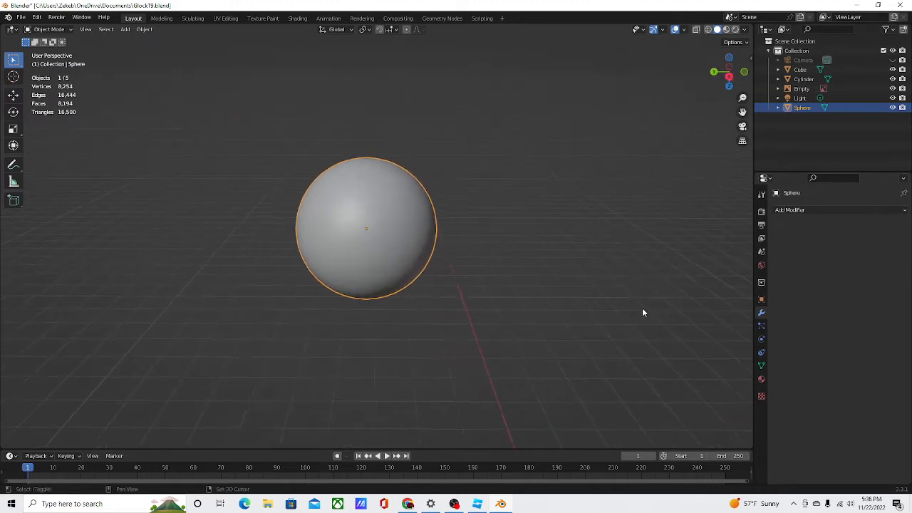
# Add a Decimate modifier to the sphere and set its Collapse ratio to 0.5
pyautogui.click(830, 210)
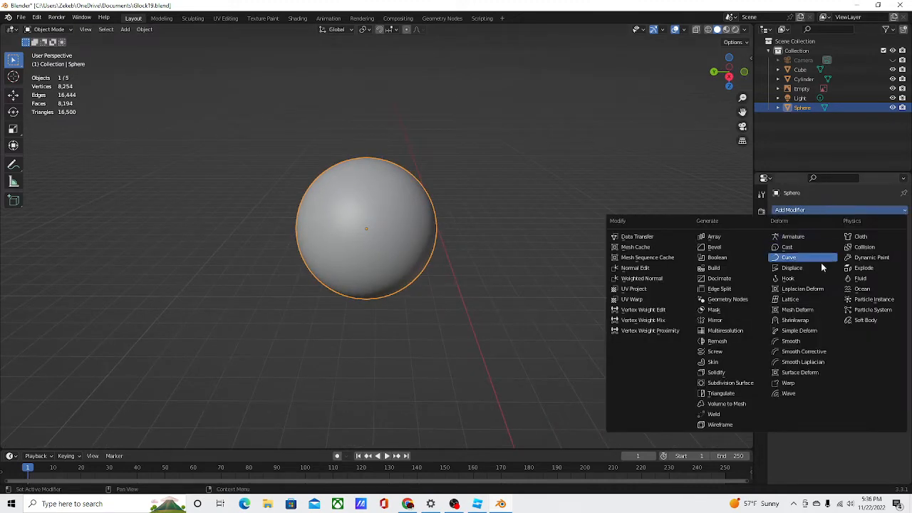
pyautogui.click(711, 280)
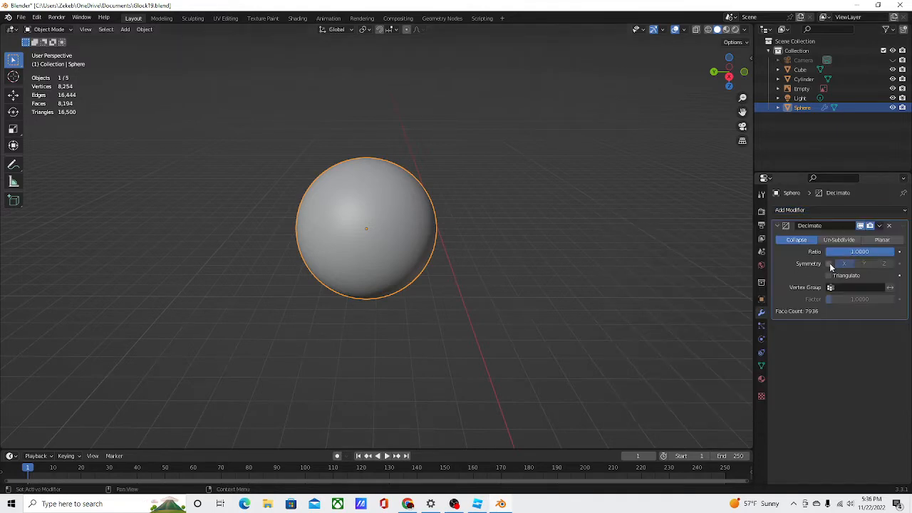
pyautogui.click(888, 250)
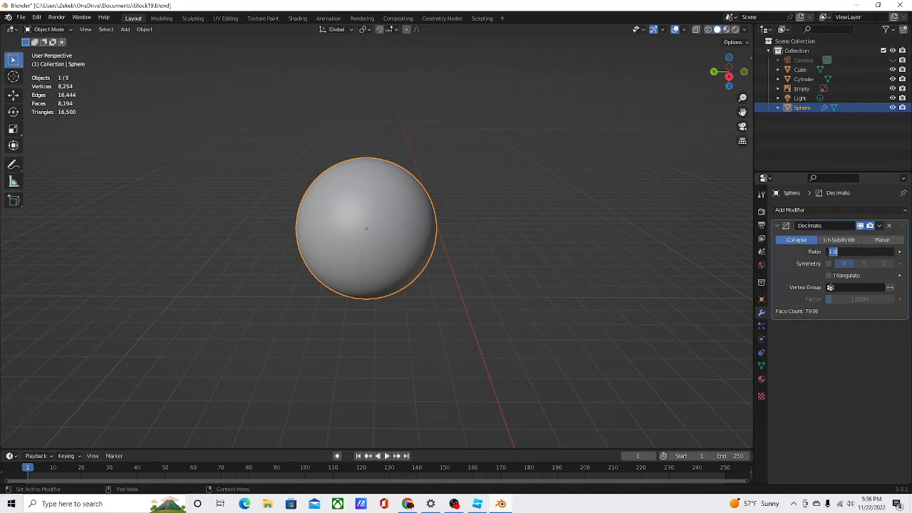
pyautogui.press('BackSpace')
pyautogui.write('0.5')
pyautogui.press('Return')
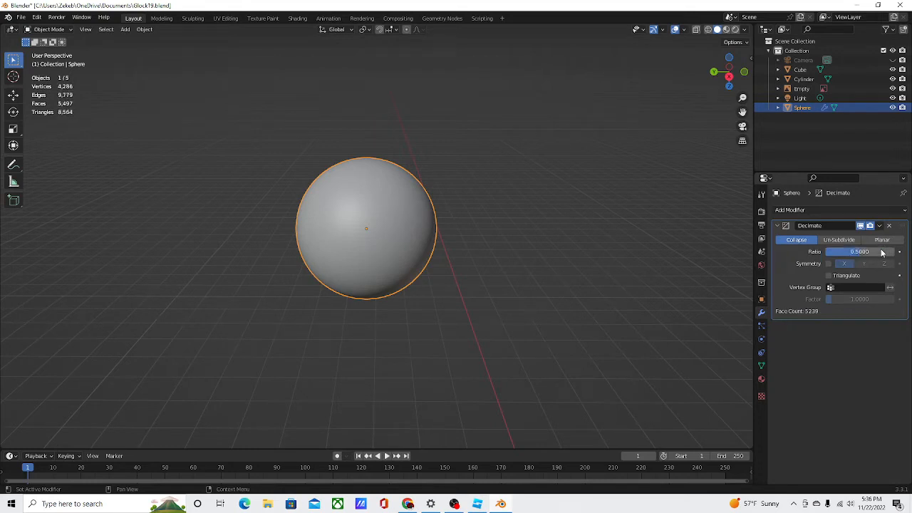
# Inspect the decimated sphere and remove the Decimate modifier from it
pyautogui.moveTo(506, 257); pyautogui.dragTo(553, 263, button='middle')
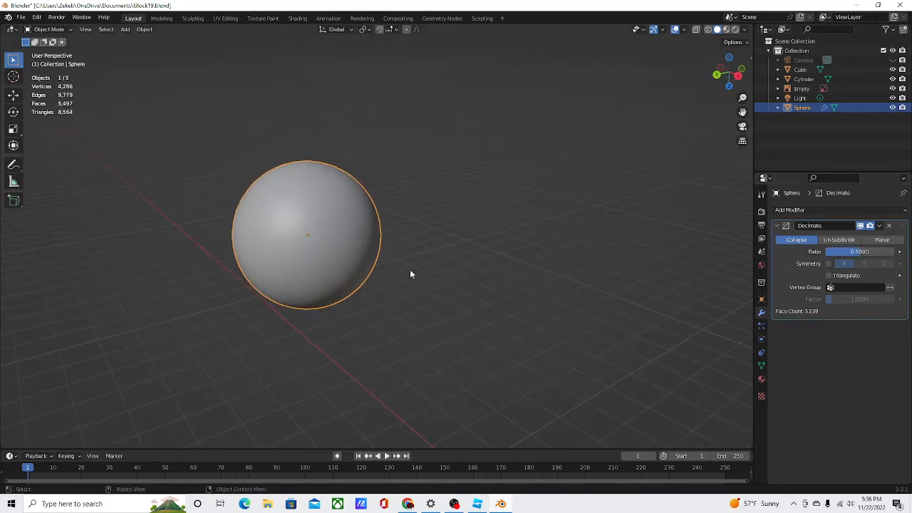
pyautogui.moveTo(411, 275); pyautogui.dragTo(292, 233, button='middle')
pyautogui.moveTo(358, 258); pyautogui.dragTo(556, 249, button='middle')
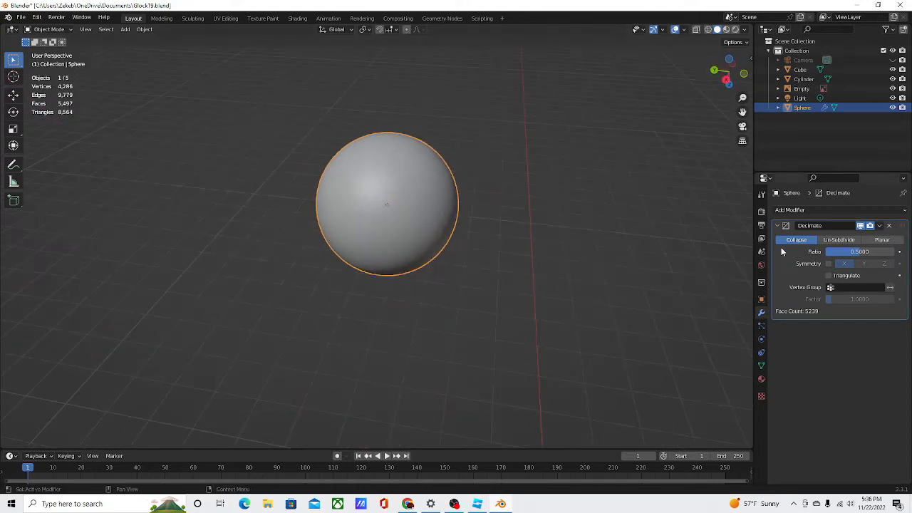
pyautogui.click(889, 226)
pyautogui.moveTo(627, 274); pyautogui.dragTo(505, 229, button='middle')
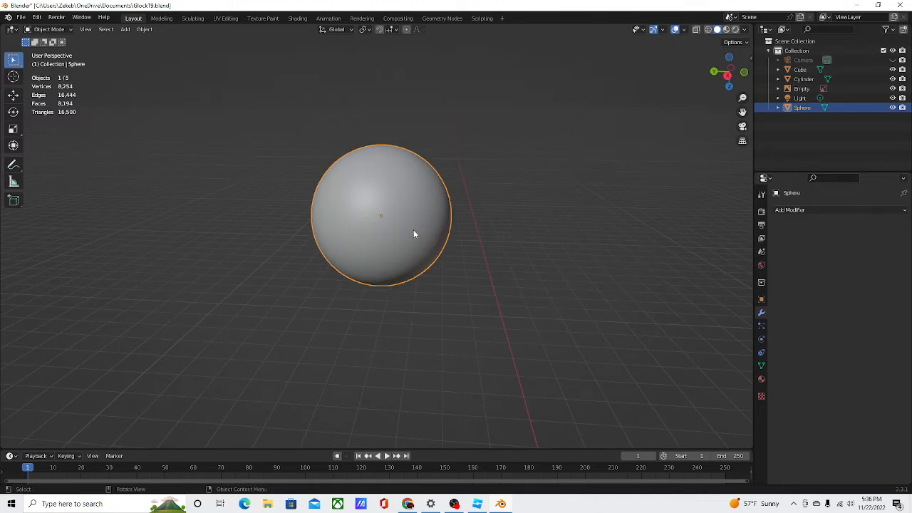
# Enter Edit Mode on the sphere with X-ray enabled and face selection active, leaving no faces selected
pyautogui.press('Tab')
pyautogui.moveTo(446, 221); pyautogui.dragTo(463, 216, button='middle')
pyautogui.click(695, 30)
pyautogui.moveTo(559, 197); pyautogui.dragTo(441, 214, button='middle')
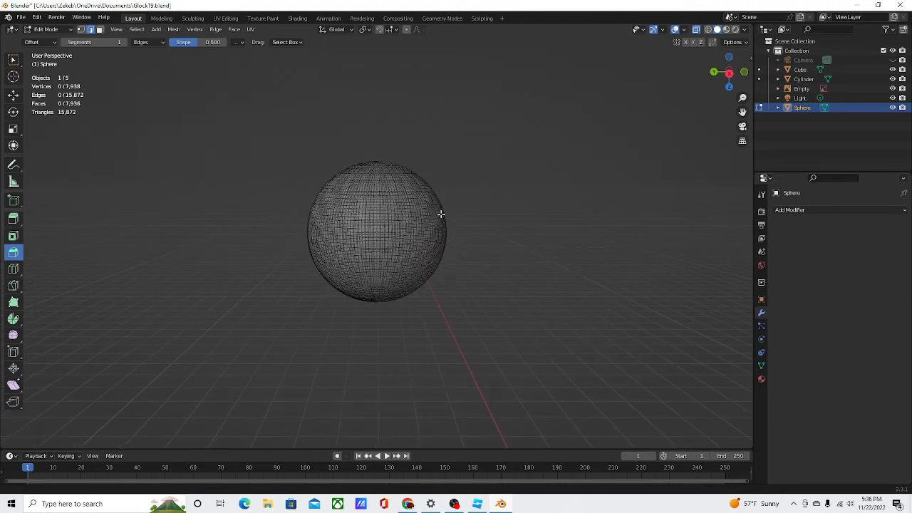
pyautogui.moveTo(373, 149); pyautogui.dragTo(470, 349)
pyautogui.click(99, 29)
pyautogui.click(226, 144)
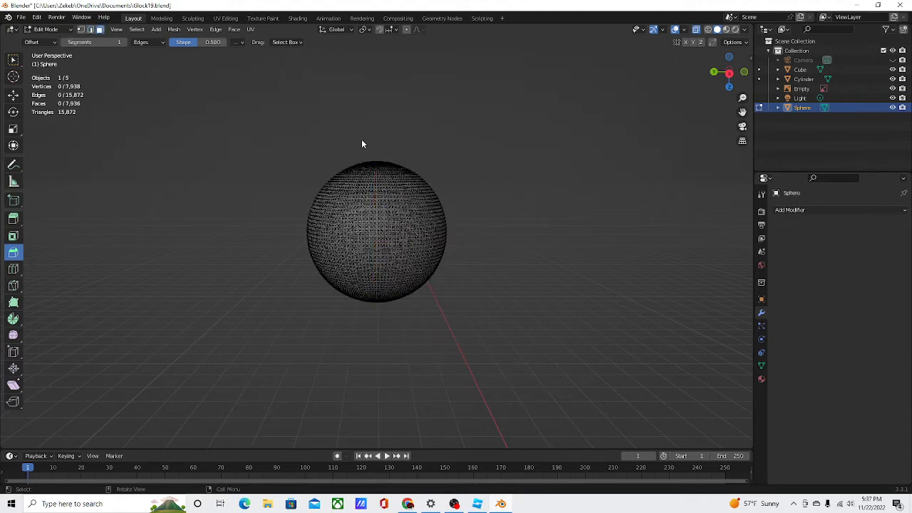
# Select all faces of the sphere's right half, separate the selection into its own object, and return to Object Mode
pyautogui.moveTo(372, 154); pyautogui.dragTo(481, 356)
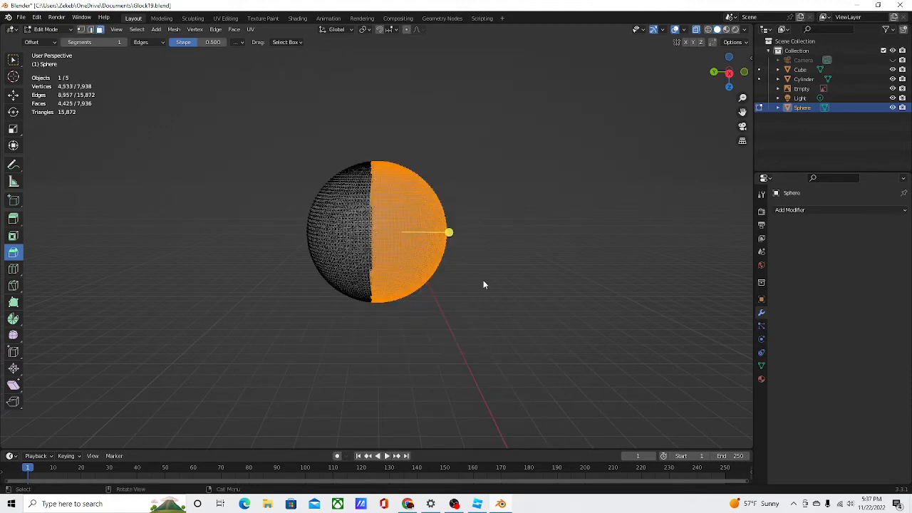
pyautogui.moveTo(501, 200); pyautogui.dragTo(430, 250, button='middle')
pyautogui.moveTo(508, 285); pyautogui.dragTo(504, 280, button='middle')
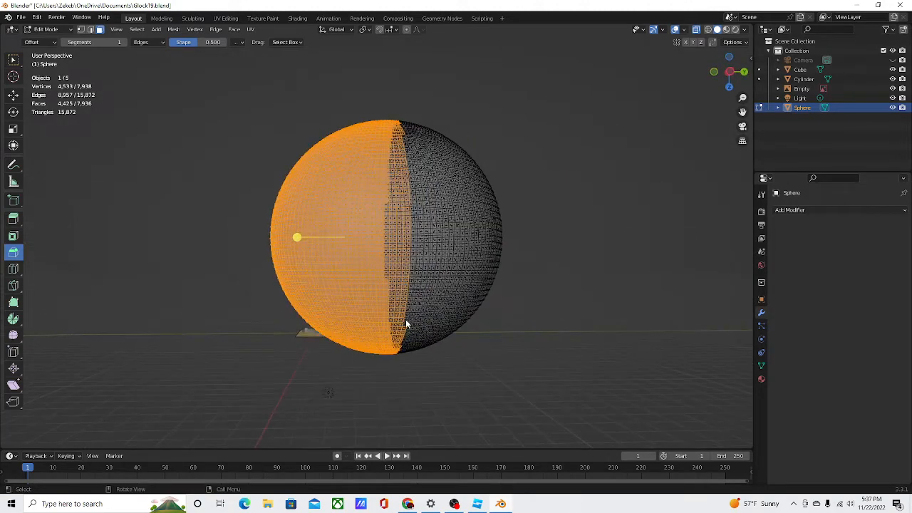
pyautogui.moveTo(415, 244); pyautogui.dragTo(253, 261, button='middle')
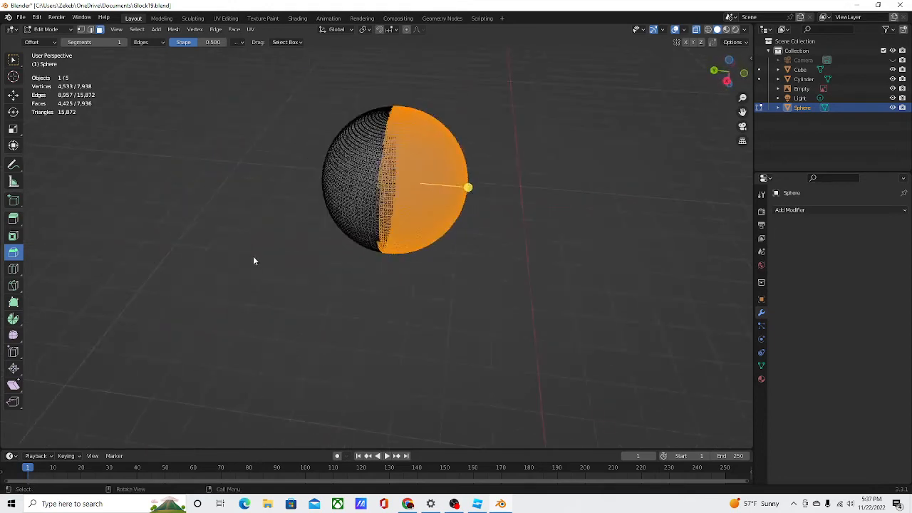
pyautogui.moveTo(387, 245); pyautogui.dragTo(416, 251, button='middle')
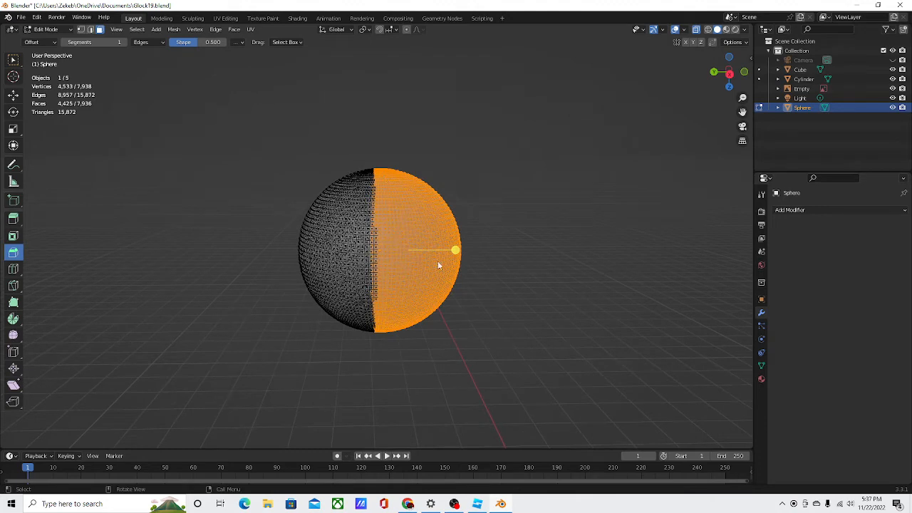
pyautogui.rightClick(372, 260)
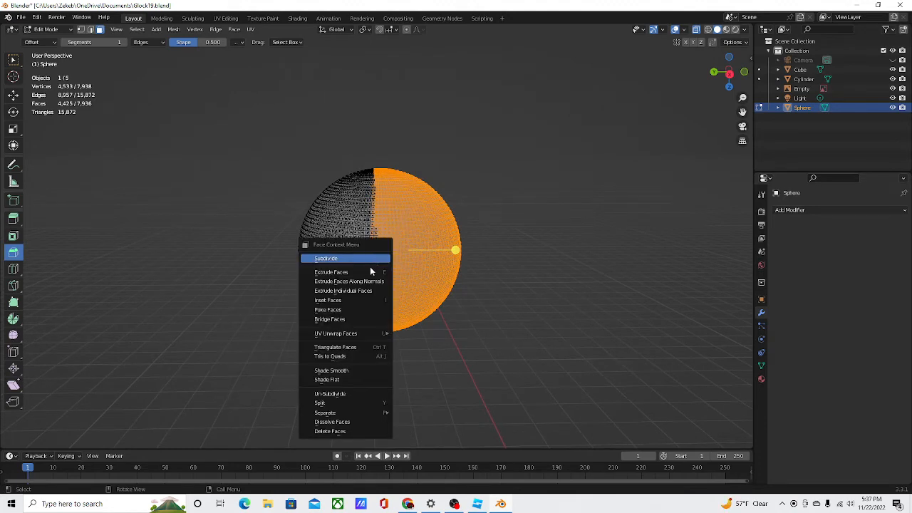
pyautogui.moveTo(350, 412)
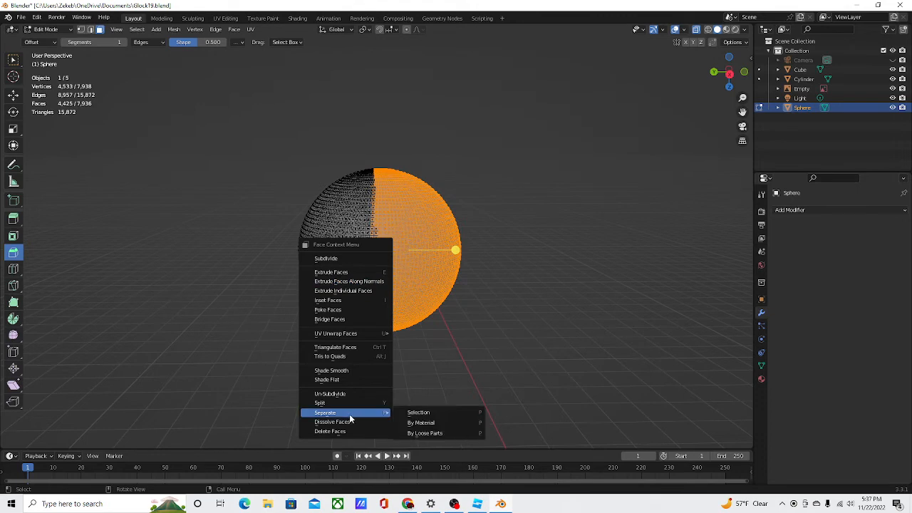
pyautogui.click(419, 413)
pyautogui.press('Tab')
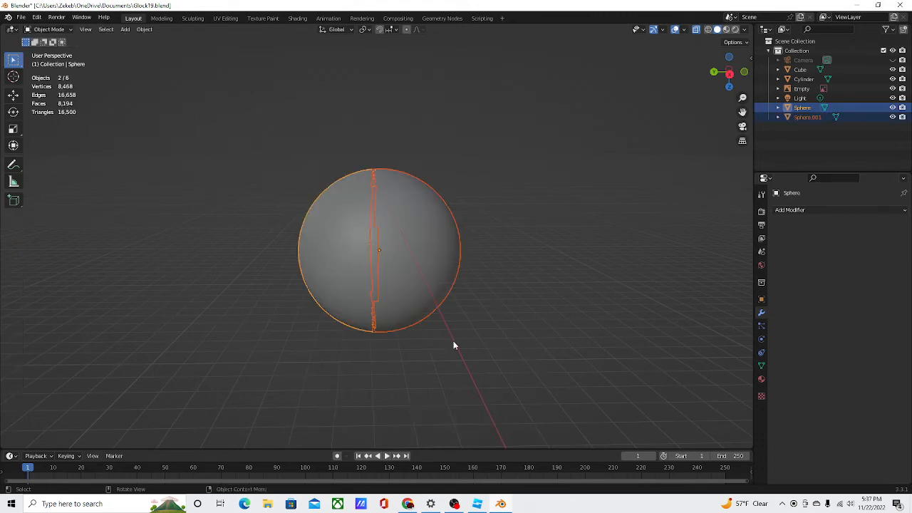
# Deselect both sphere halves and turn off X-ray display
pyautogui.click(581, 304)
pyautogui.moveTo(581, 304); pyautogui.dragTo(605, 325, button='middle')
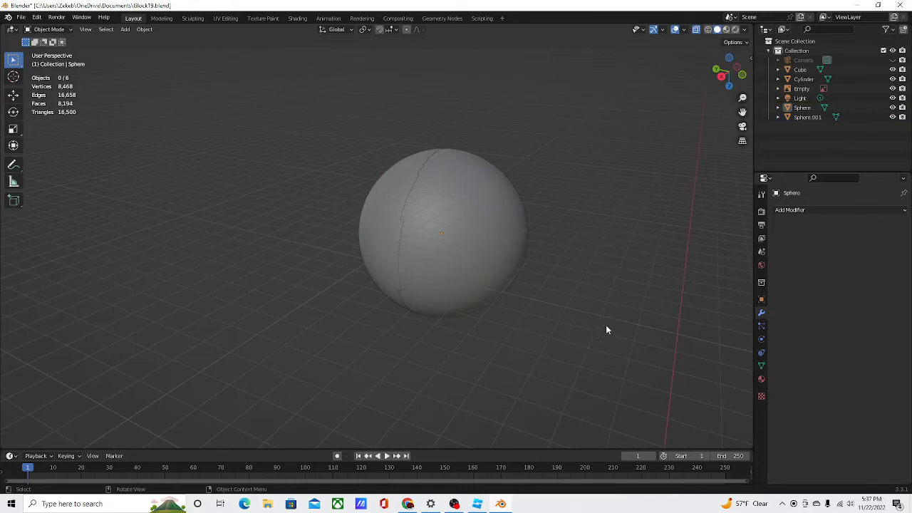
pyautogui.click(697, 29)
pyautogui.moveTo(541, 146); pyautogui.dragTo(411, 197, button='middle')
pyautogui.moveTo(398, 228); pyautogui.dragTo(337, 225, button='middle')
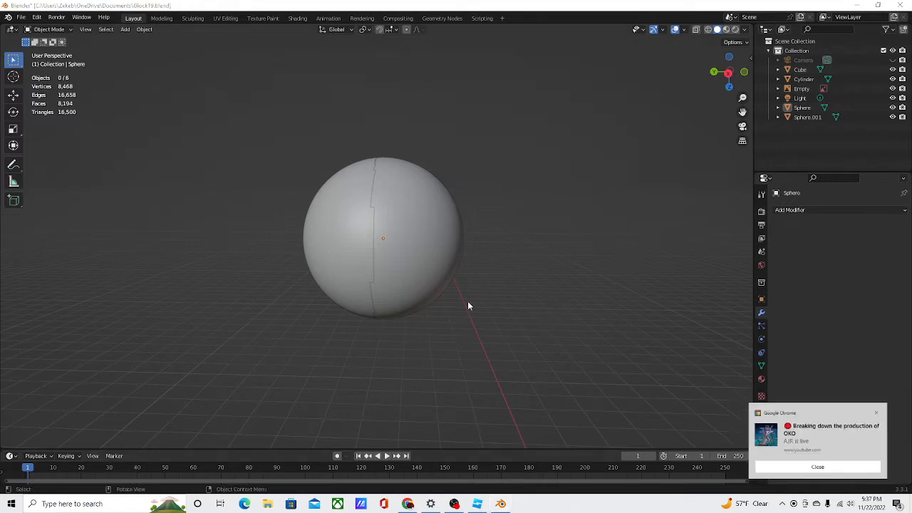
# Check the triangle count of each sphere half in Edit Mode, then deselect everything in Object Mode
pyautogui.click(410, 256)
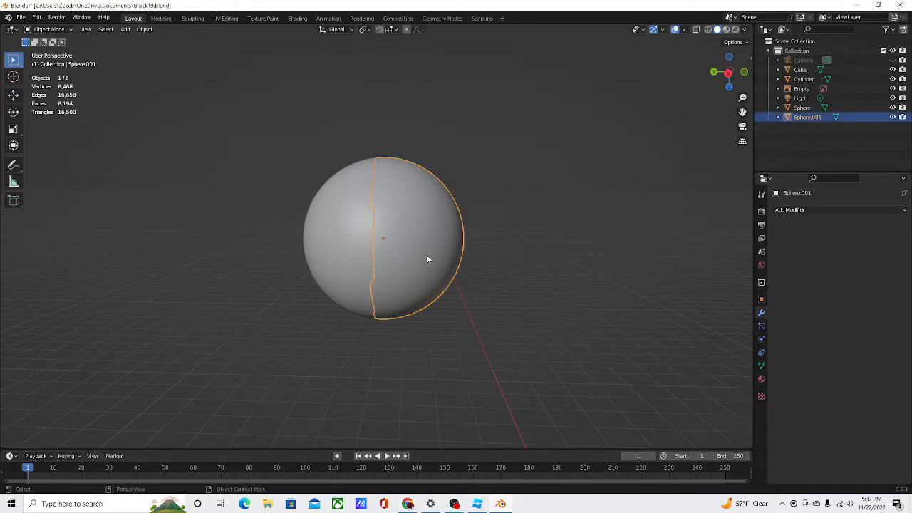
pyautogui.press('Tab')
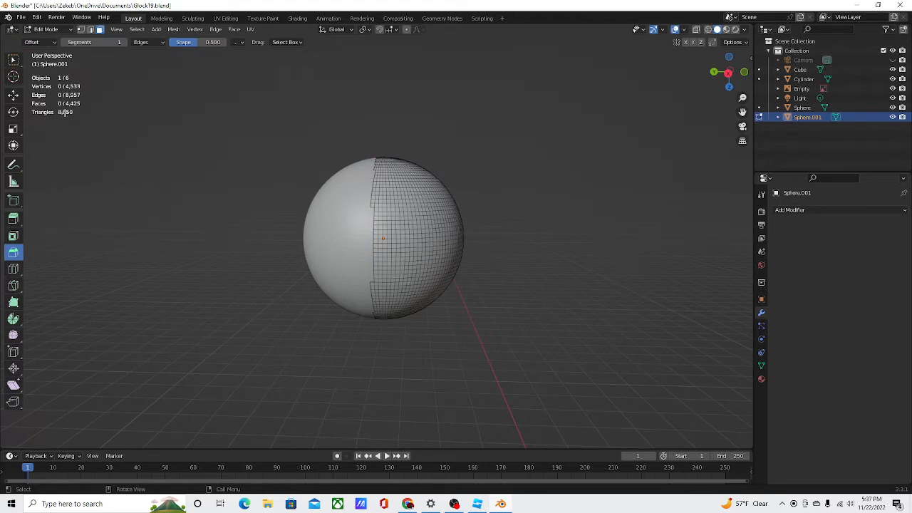
pyautogui.press('Tab')
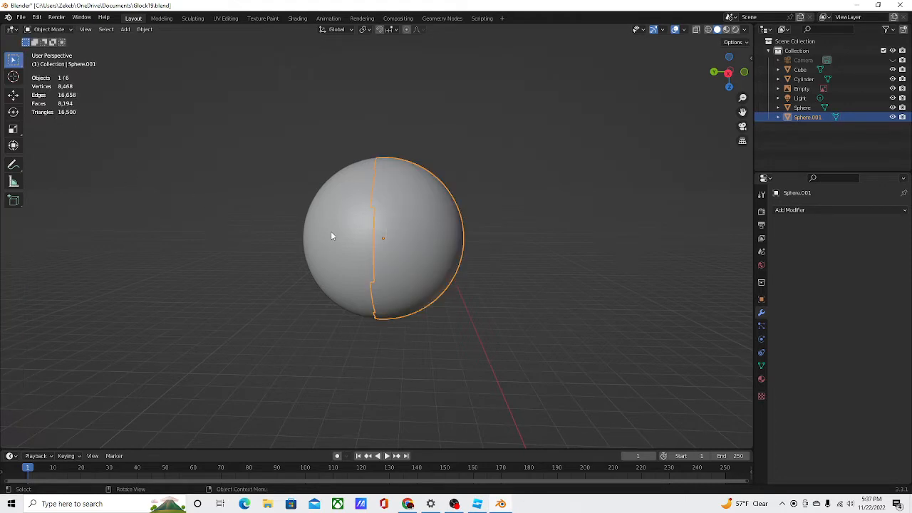
pyautogui.click(331, 232)
pyautogui.press('Tab')
pyautogui.press('Tab')
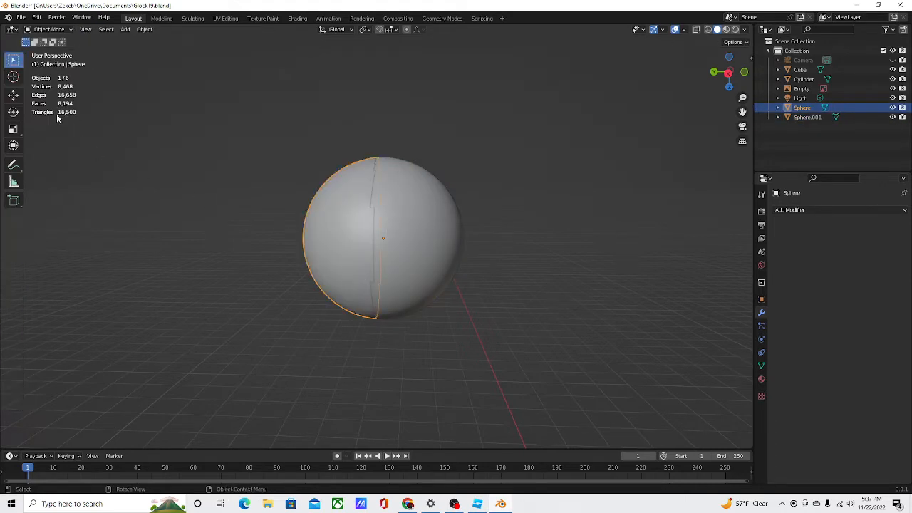
pyautogui.click(513, 342)
# Look over the split sphere and select its separated half, Sphere.001
pyautogui.scroll(-3, 449, 275)
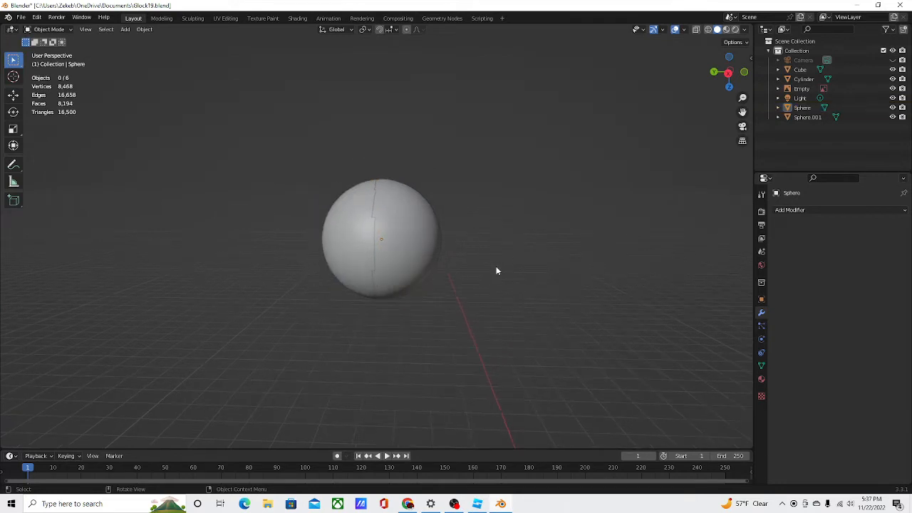
pyautogui.moveTo(497, 270); pyautogui.dragTo(275, 216, button='middle')
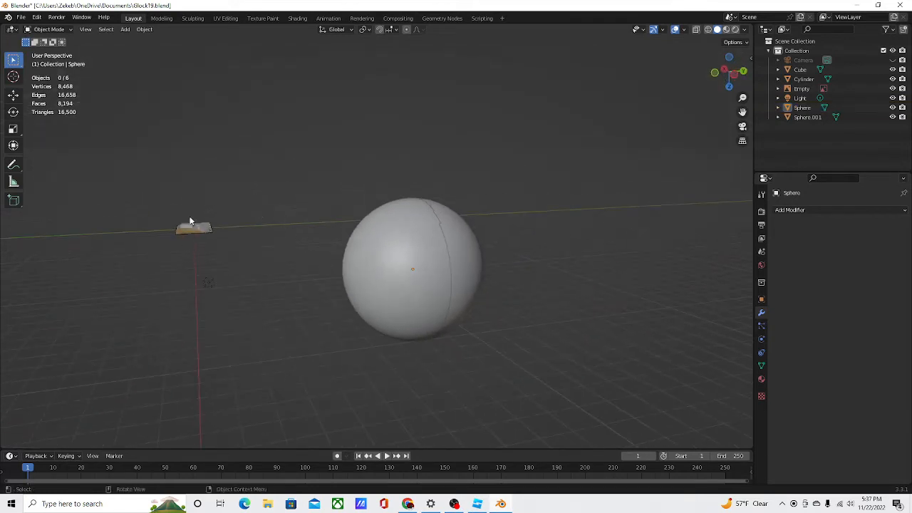
pyautogui.moveTo(191, 225); pyautogui.dragTo(411, 264, button='middle')
pyautogui.moveTo(400, 228); pyautogui.dragTo(85, 215, button='middle')
pyautogui.moveTo(307, 267); pyautogui.dragTo(454, 256, button='middle')
pyautogui.click(366, 229)
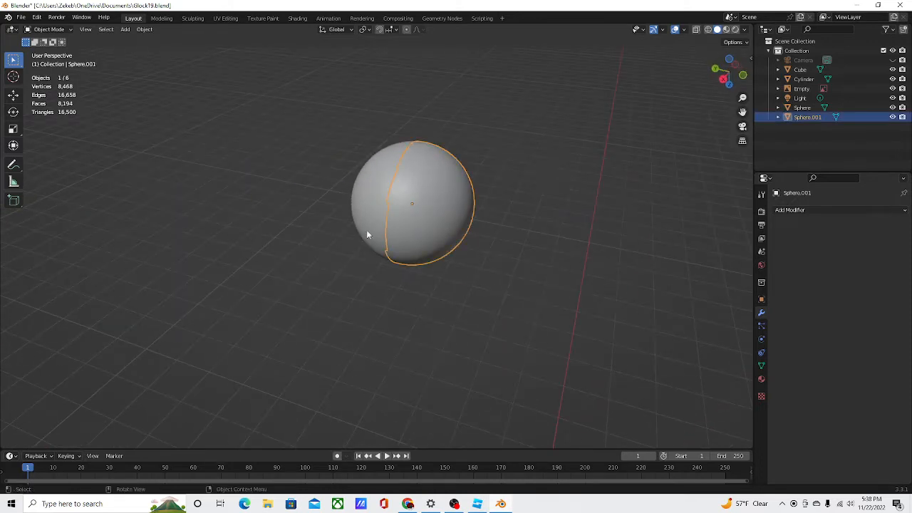
# Export both sphere halves as an FBX file named Test.fbx in the Documents folder, limited to selected objects
pyautogui.keyDown('shift'); pyautogui.click(374, 215); pyautogui.keyUp('shift')
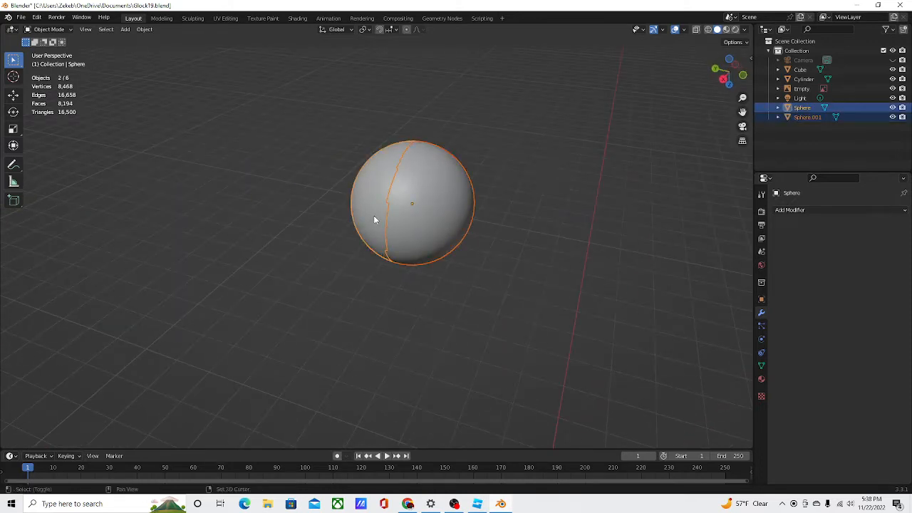
pyautogui.click(21, 17)
pyautogui.moveTo(27, 33)
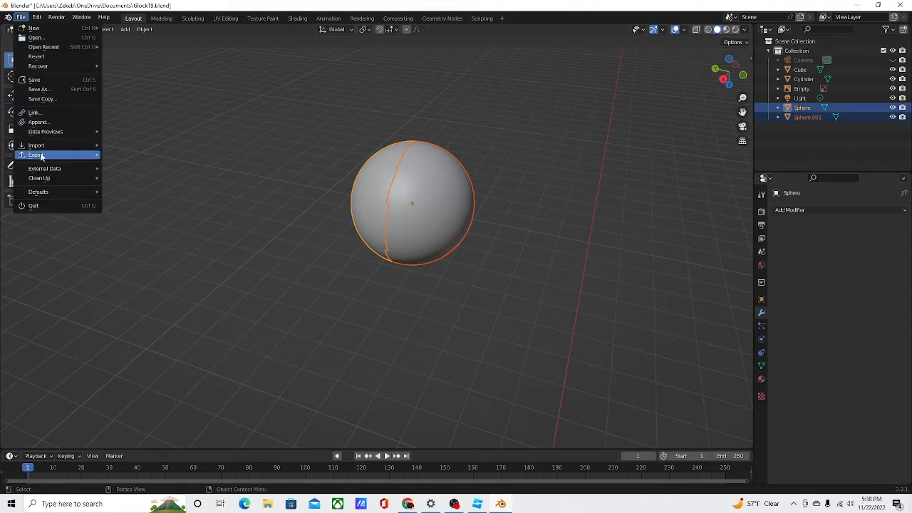
pyautogui.moveTo(44, 158)
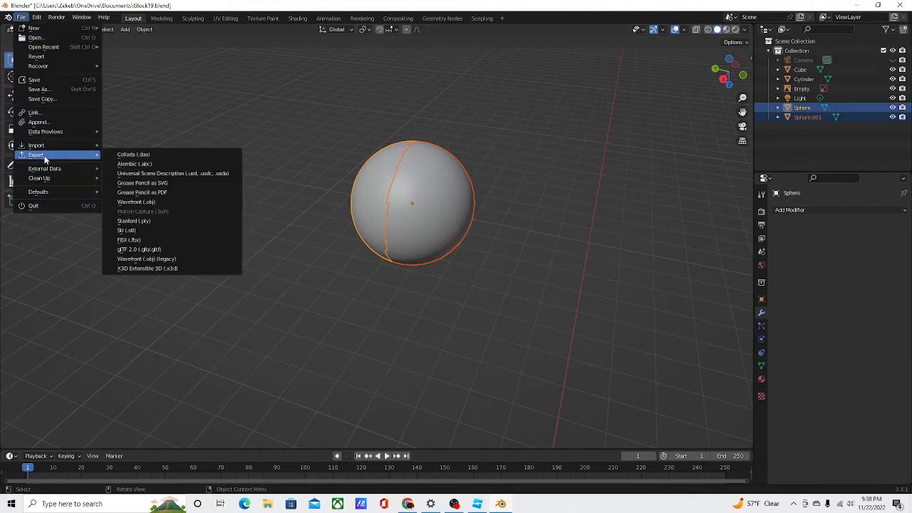
pyautogui.click(141, 240)
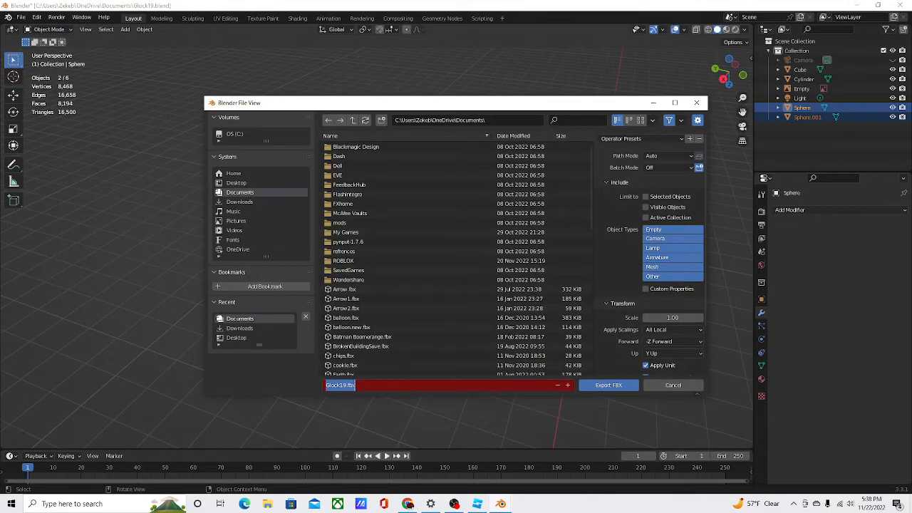
pyautogui.press('BackSpace')
pyautogui.press('Return')
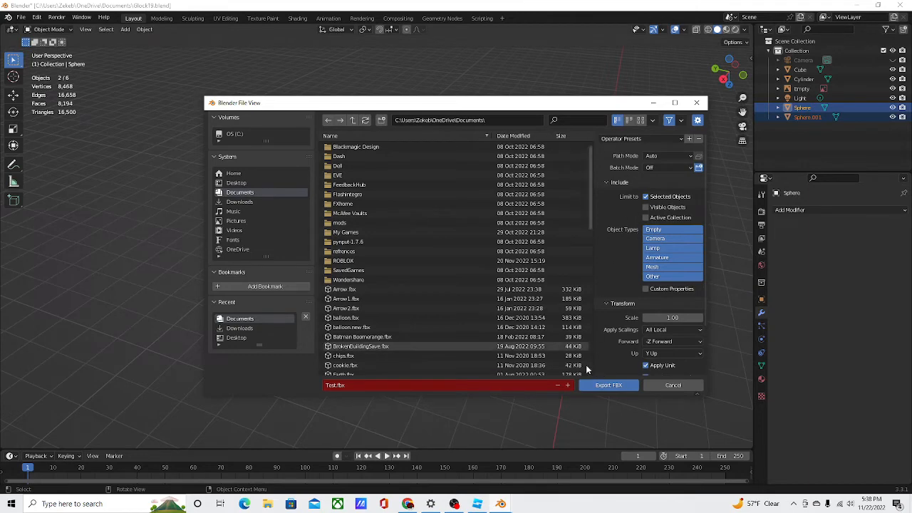
pyautogui.click(597, 385)
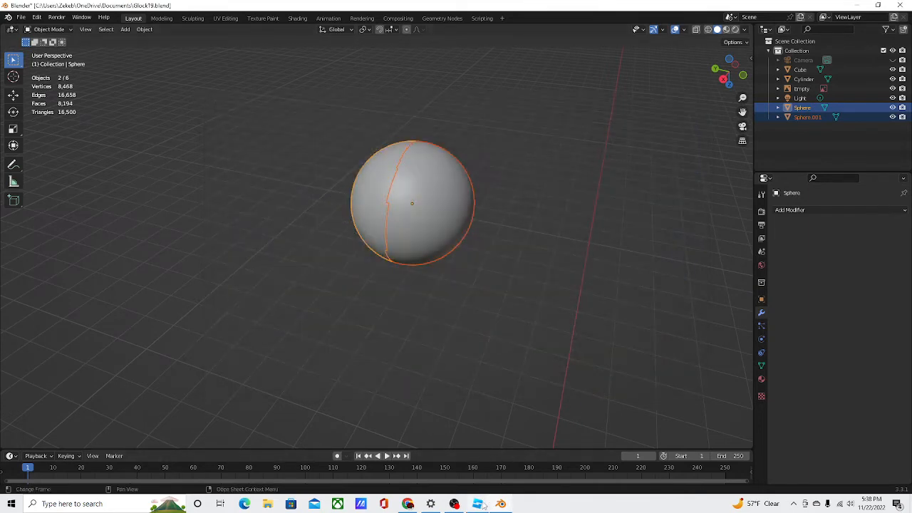
# Deselect the sphere halves and switch to Roblox Studio
pyautogui.moveTo(477, 326); pyautogui.dragTo(503, 320, button='middle')
pyautogui.click(503, 323)
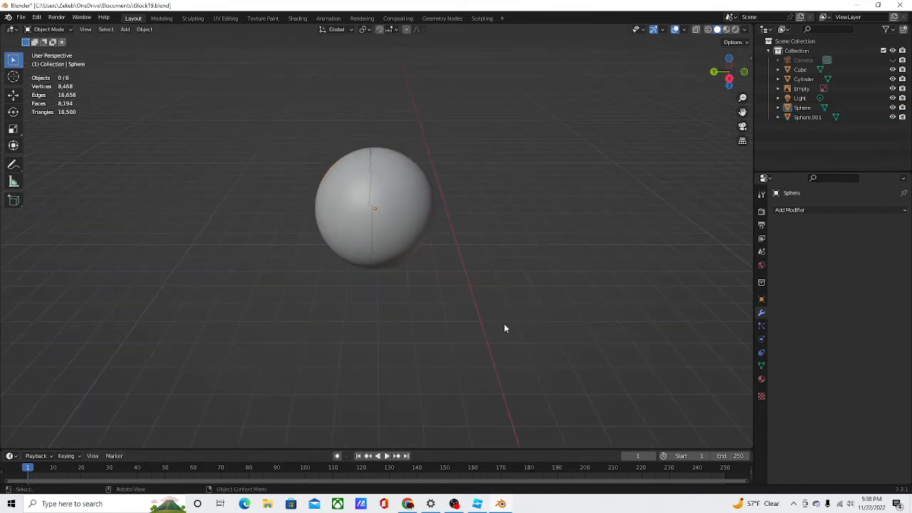
pyautogui.hotkey('alt', 'Tab')
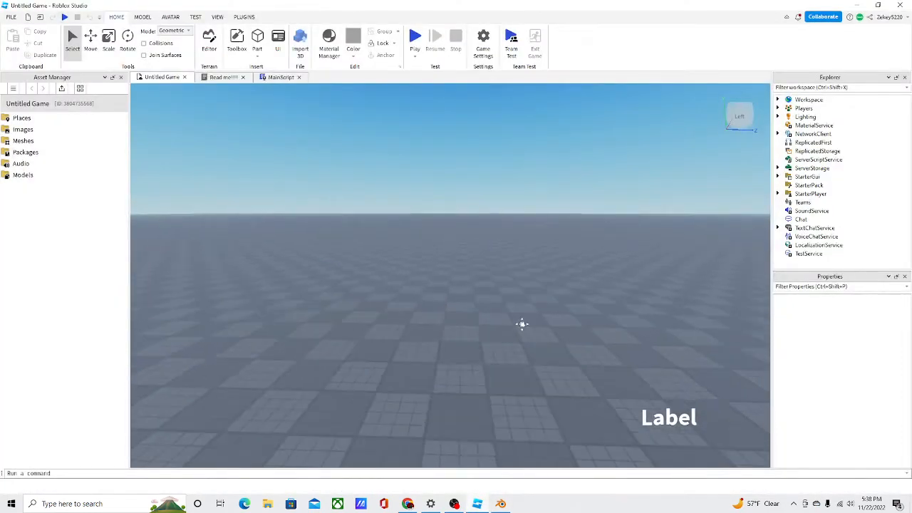
# Insert a new MeshPart object into the workspace and select it to show its properties
pyautogui.moveTo(522, 324); pyautogui.dragTo(432, 308, button='middle')
pyautogui.moveTo(431, 307); pyautogui.dragTo(426, 327, button='right')
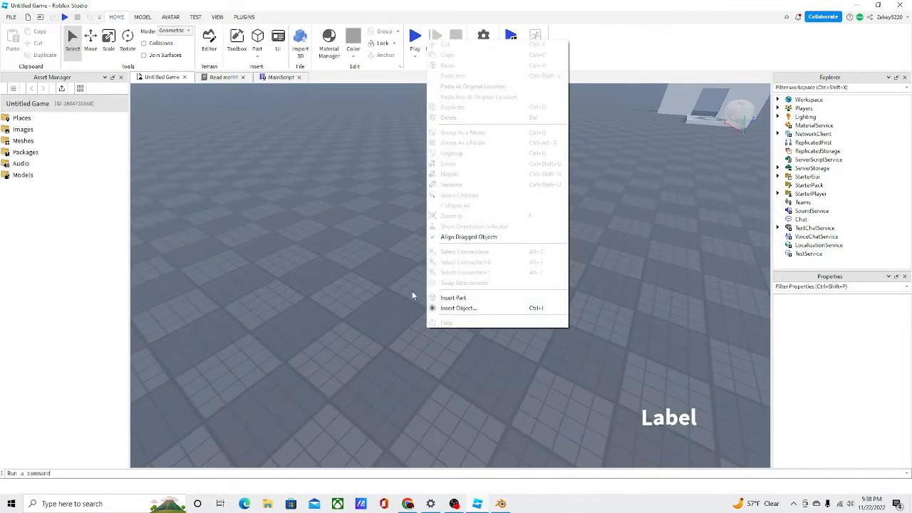
pyautogui.click(467, 308)
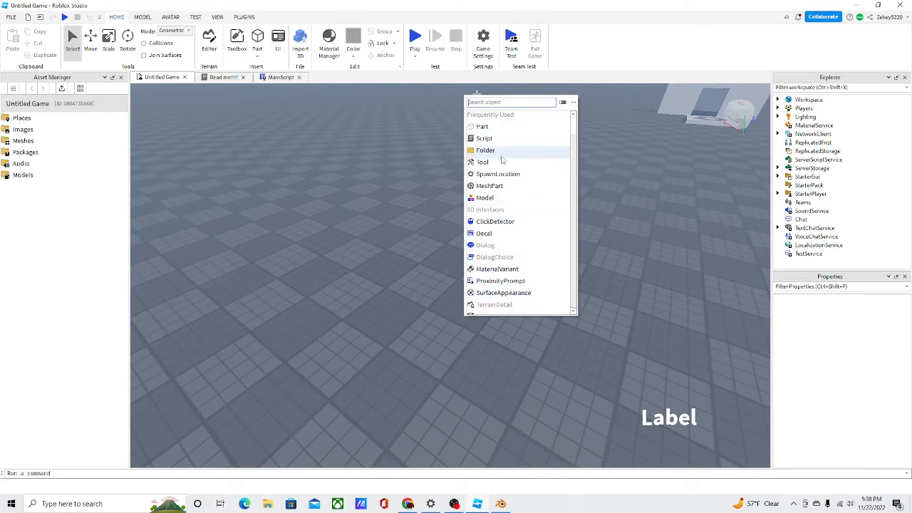
pyautogui.click(489, 185)
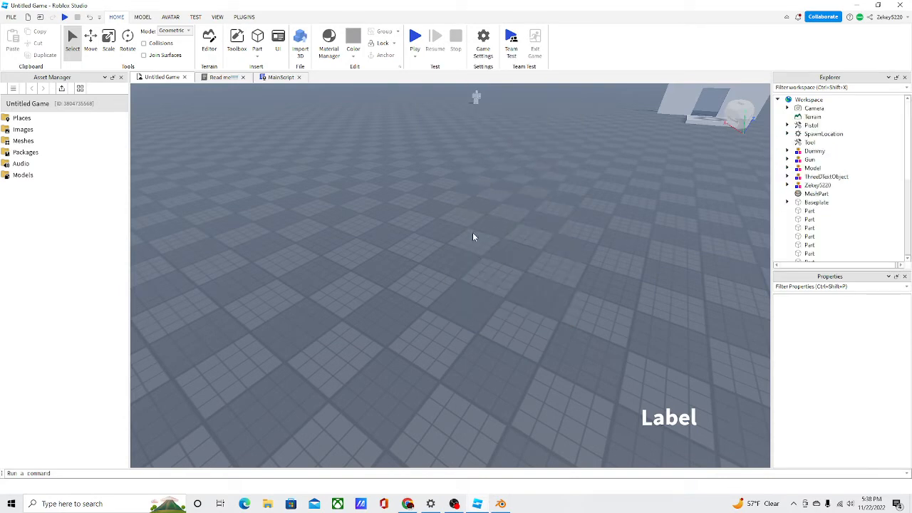
pyautogui.press('w')
pyautogui.moveTo(465, 308); pyautogui.dragTo(510, 341, button='right')
pyautogui.press('d')
pyautogui.click(450, 306)
pyautogui.press('w')
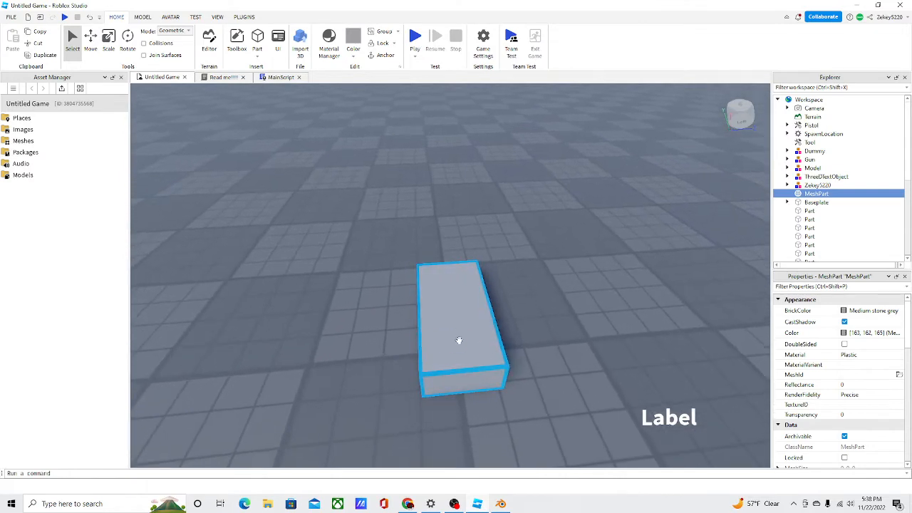
pyautogui.press('s')
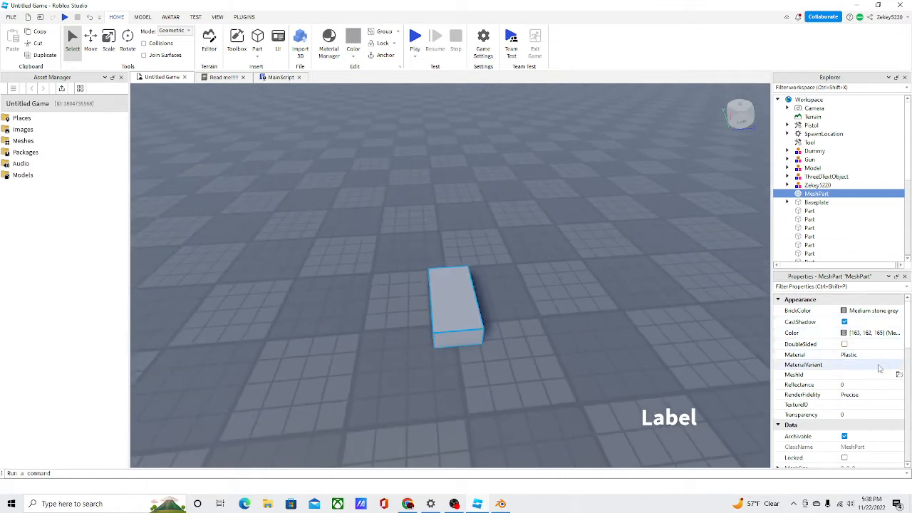
# Delete the newly inserted MeshPart from the baseplate
pyautogui.click(636, 346)
pyautogui.press('w')
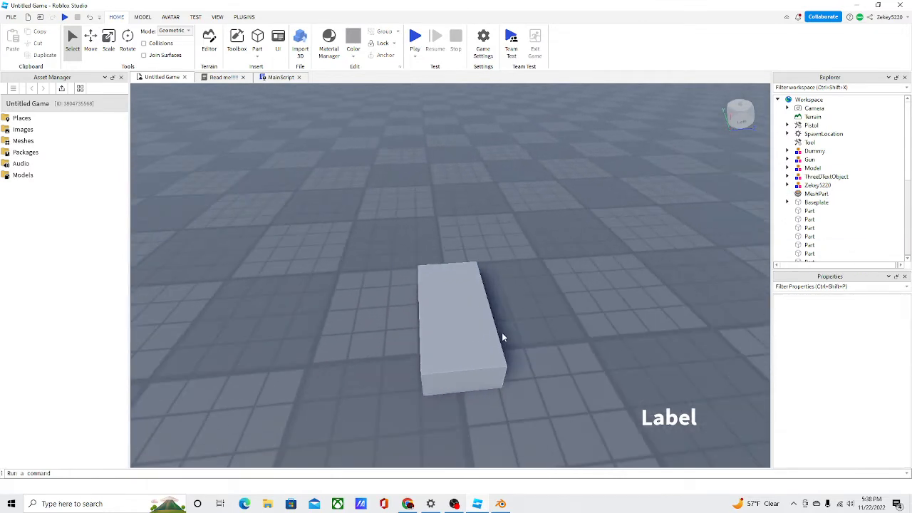
pyautogui.press('s')
pyautogui.moveTo(503, 338); pyautogui.dragTo(496, 342, button='right')
pyautogui.click(462, 340)
pyautogui.rightClick(461, 341)
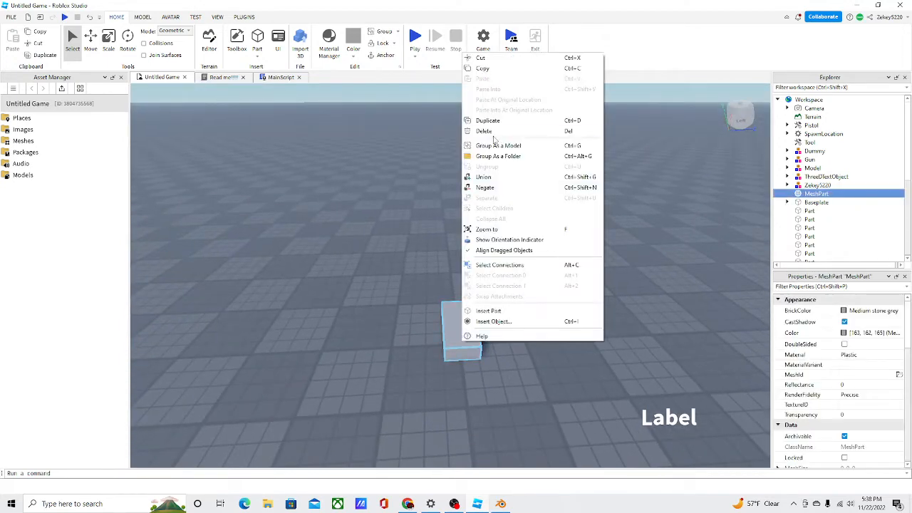
pyautogui.click(499, 129)
pyautogui.moveTo(481, 320); pyautogui.dragTo(480, 313, button='right')
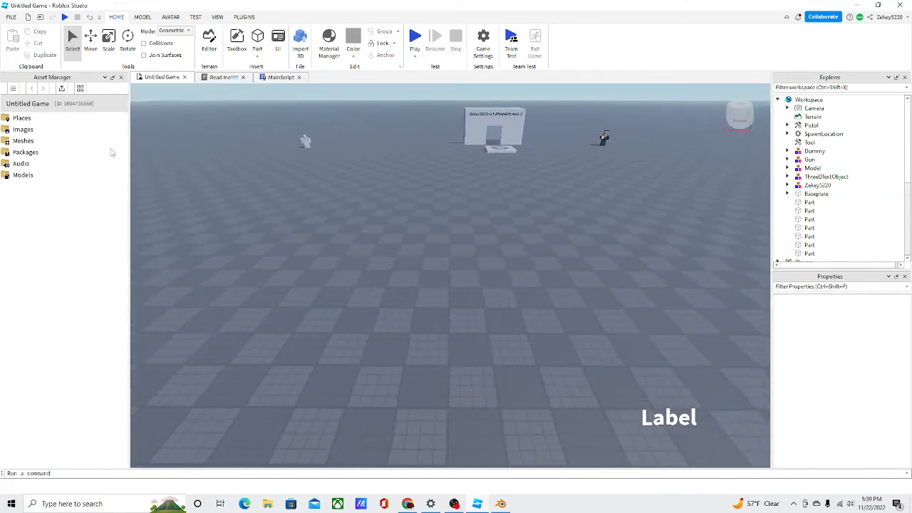
# Bulk import test.fbx into the Asset Manager as separate meshes, with rescaling if too large and reversal of inward-pointing normals enabled
pyautogui.click(144, 17)
pyautogui.click(216, 18)
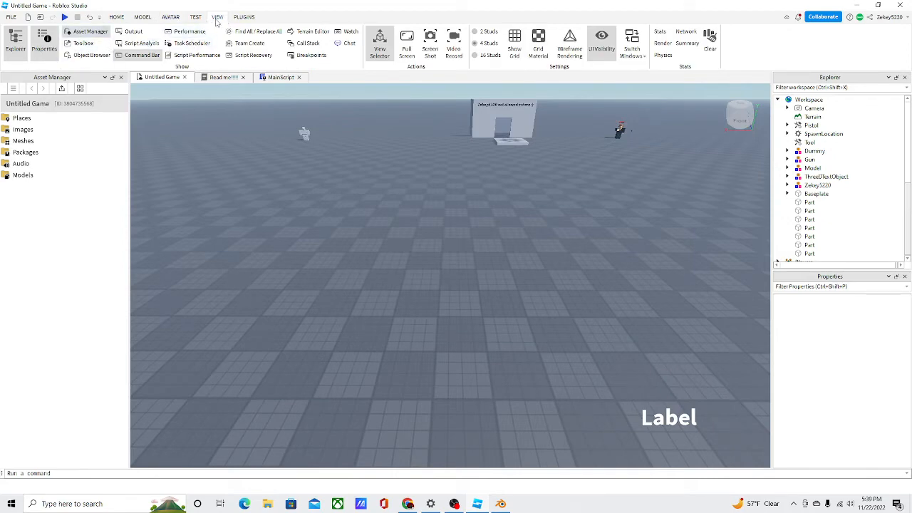
pyautogui.click(86, 35)
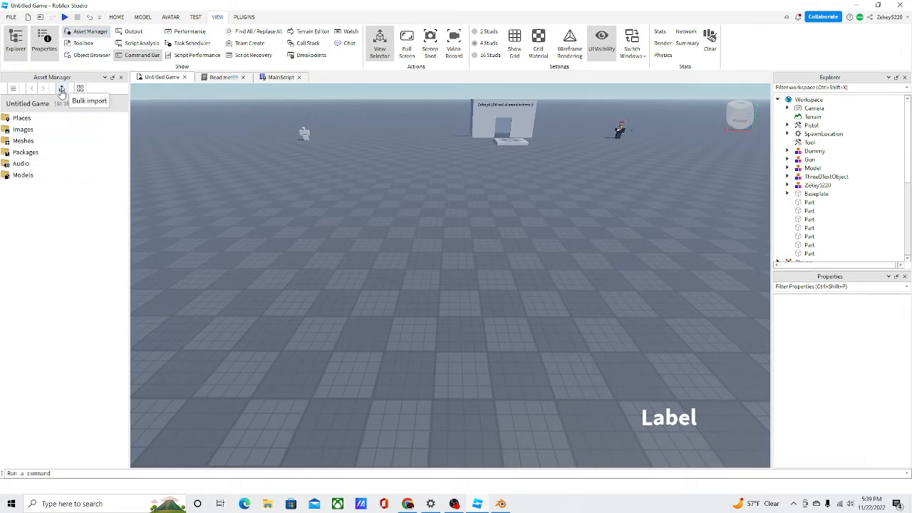
pyautogui.click(62, 90)
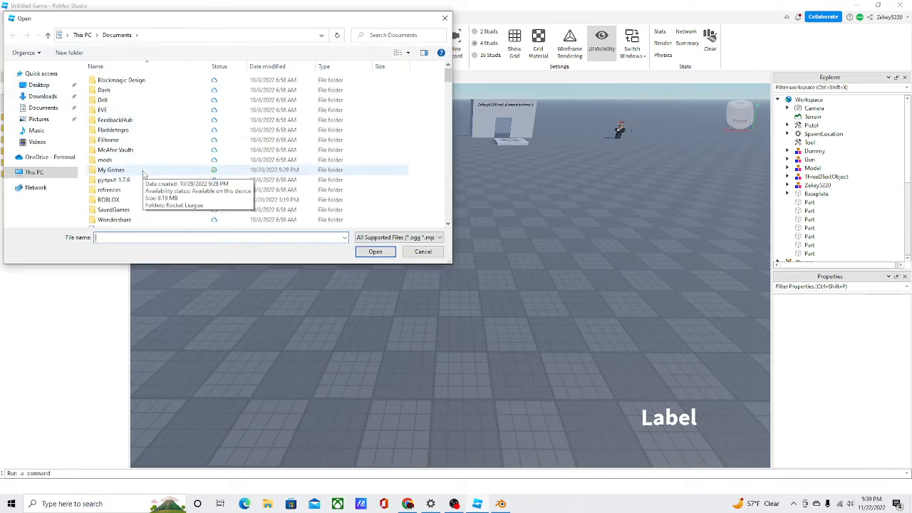
pyautogui.write('tes')
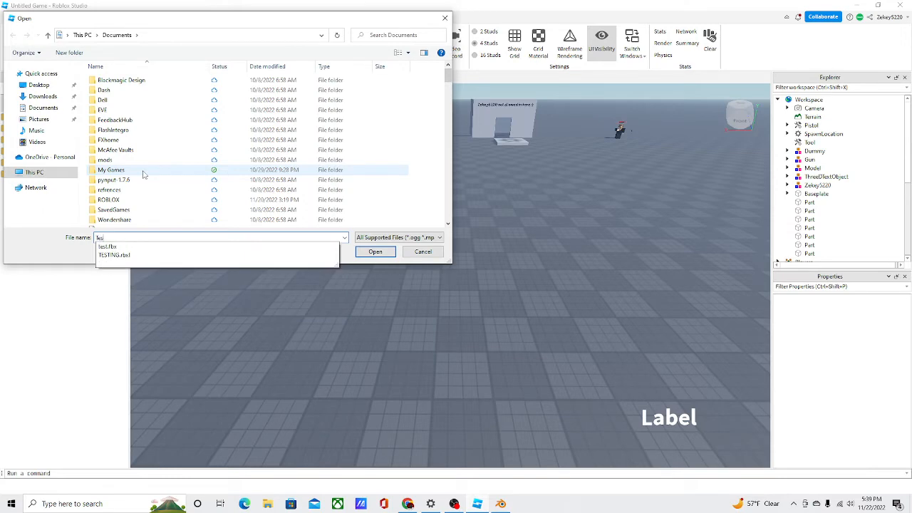
pyautogui.click(119, 247)
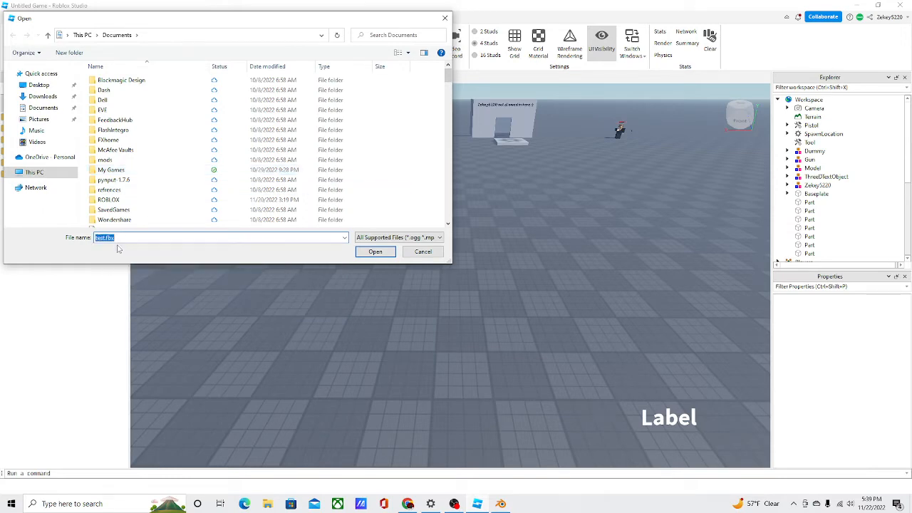
pyautogui.click(376, 253)
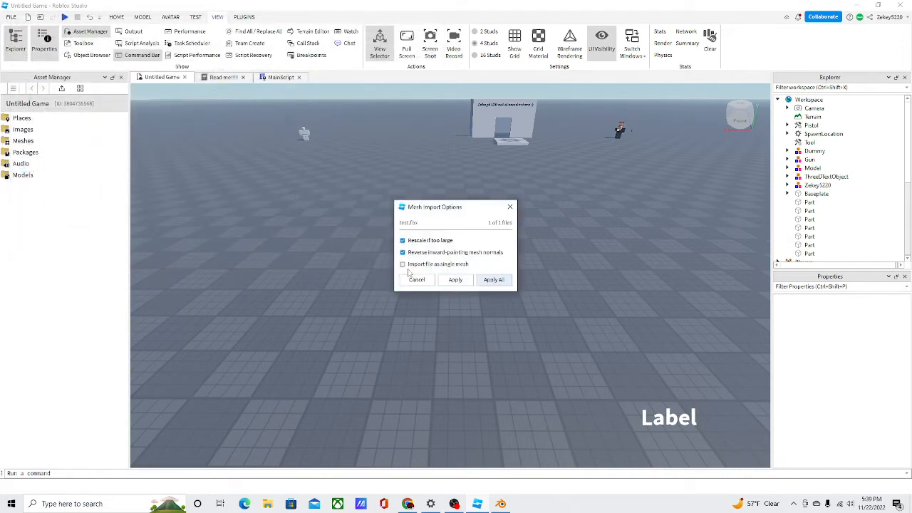
pyautogui.click(495, 280)
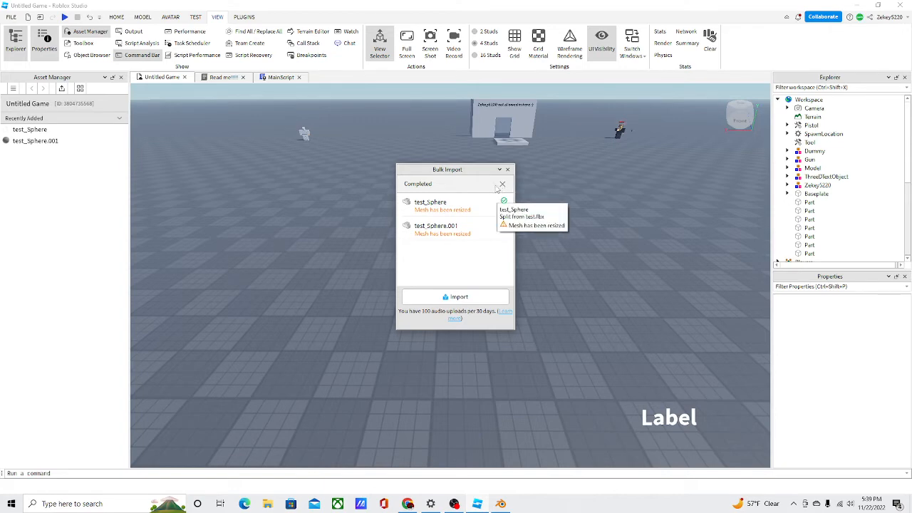
pyautogui.click(508, 169)
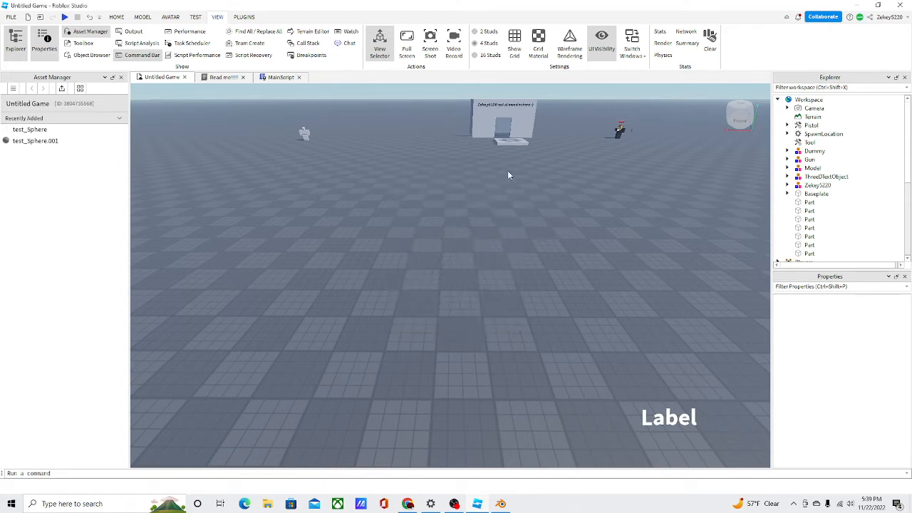
# Insert the imported meshes test_Sphere and test_Sphere.001 together into the workspace
pyautogui.click(39, 130)
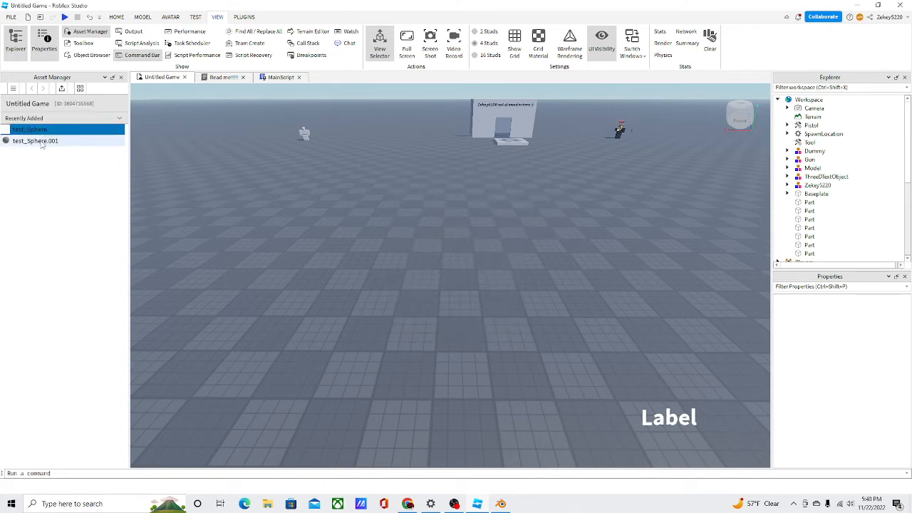
pyautogui.keyDown('shift'); pyautogui.click(39, 141); pyautogui.keyUp('shift')
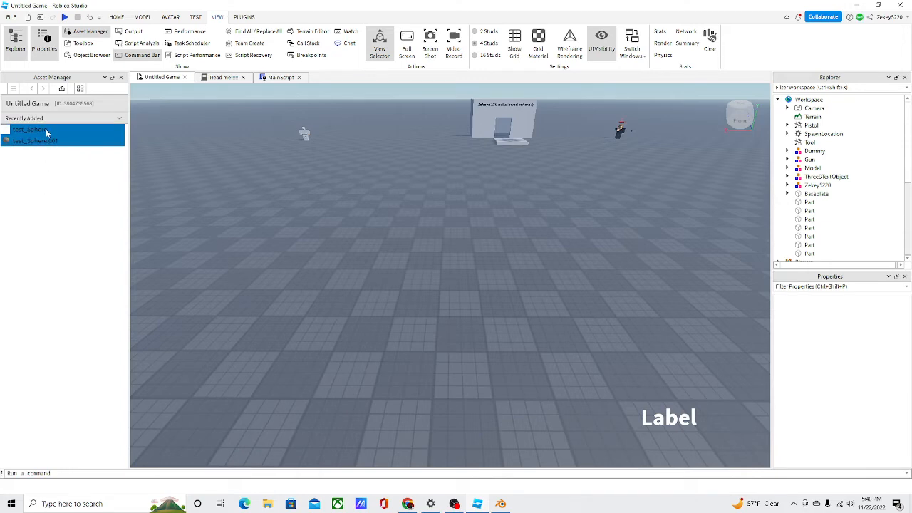
pyautogui.click(45, 133)
pyautogui.keyDown('shift'); pyautogui.click(57, 145); pyautogui.keyUp('shift')
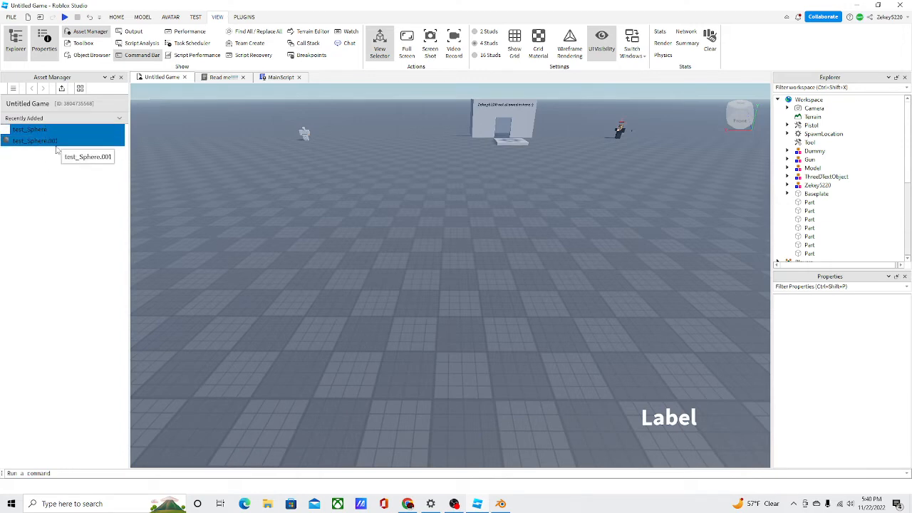
pyautogui.click(51, 132)
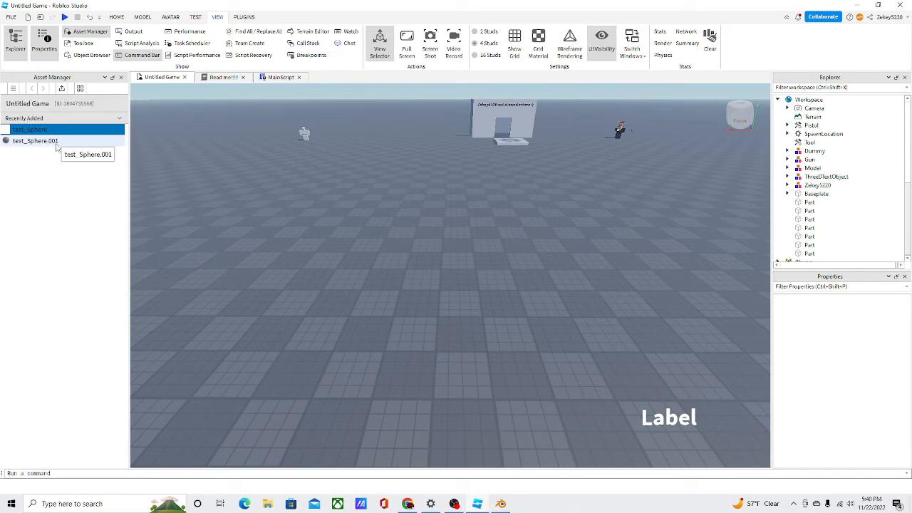
pyautogui.keyDown('shift'); pyautogui.click(56, 146); pyautogui.keyUp('shift')
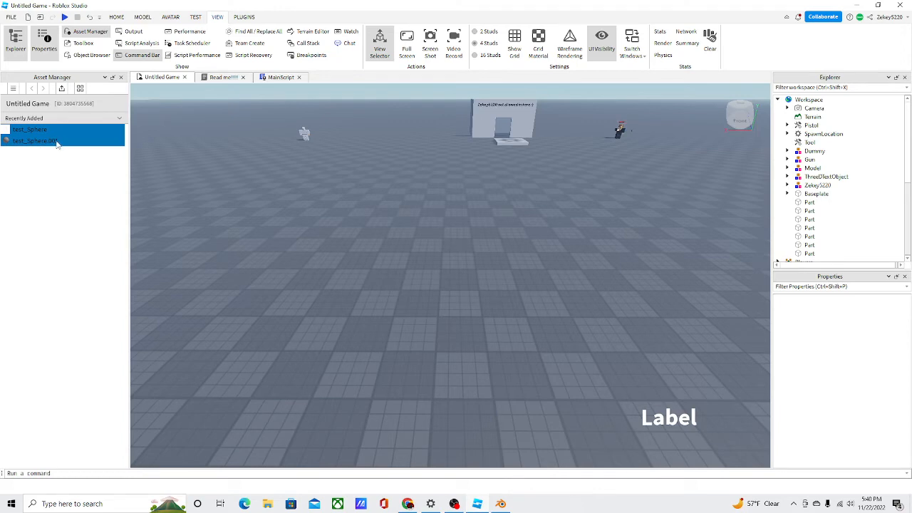
pyautogui.rightClick(56, 143)
pyautogui.click(83, 150)
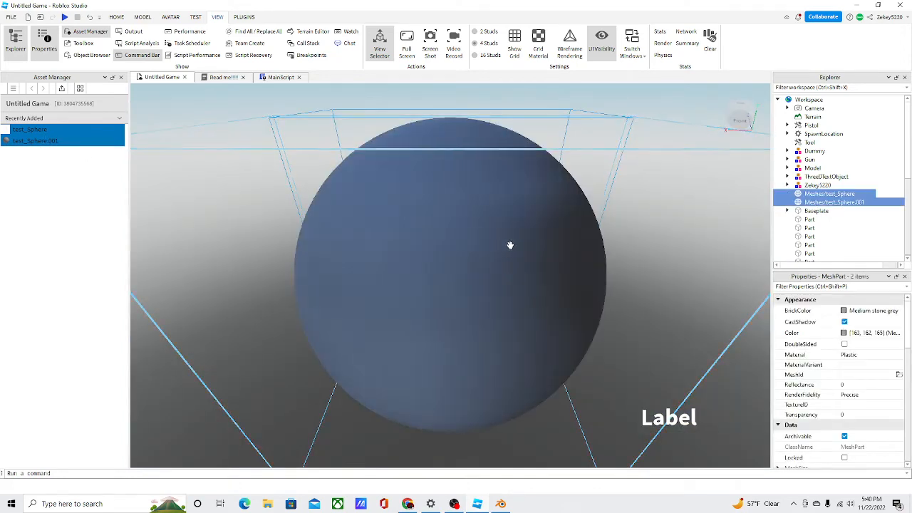
# Scale both inserted sphere meshes down together to a much smaller ball and deselect them
pyautogui.moveTo(509, 245); pyautogui.dragTo(502, 285, button='right')
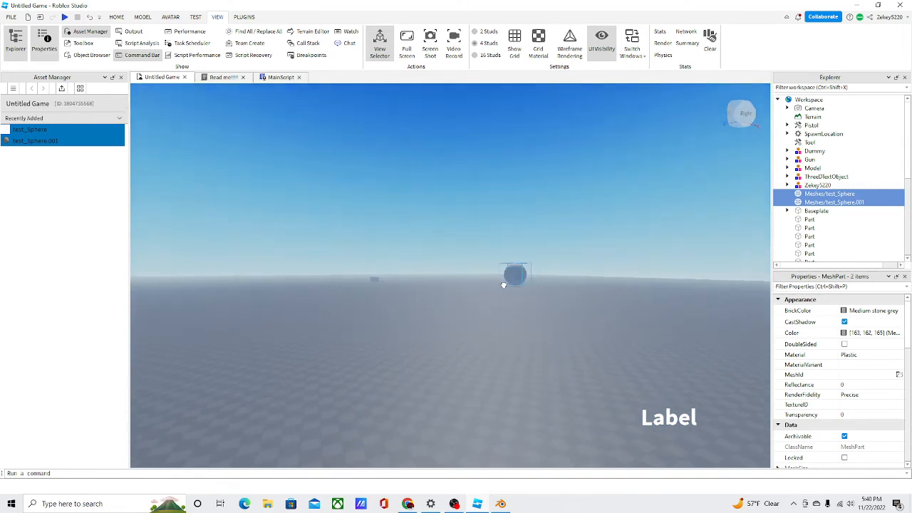
pyautogui.press('w')
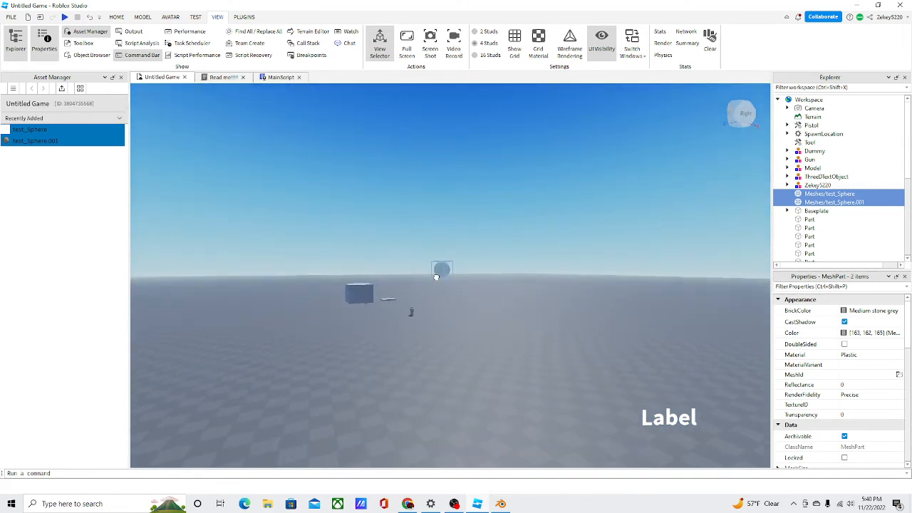
pyautogui.moveTo(434, 275); pyautogui.dragTo(437, 276, button='right')
pyautogui.press('f')
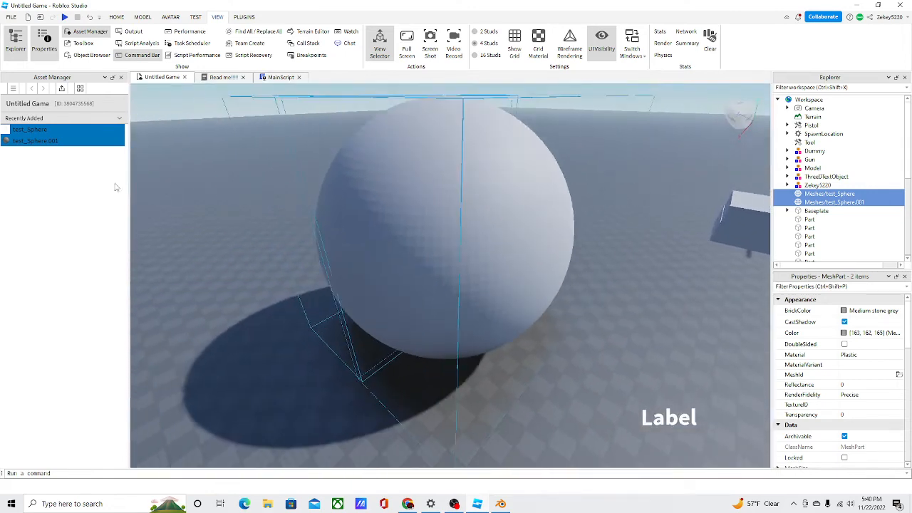
pyautogui.click(146, 18)
pyautogui.click(48, 42)
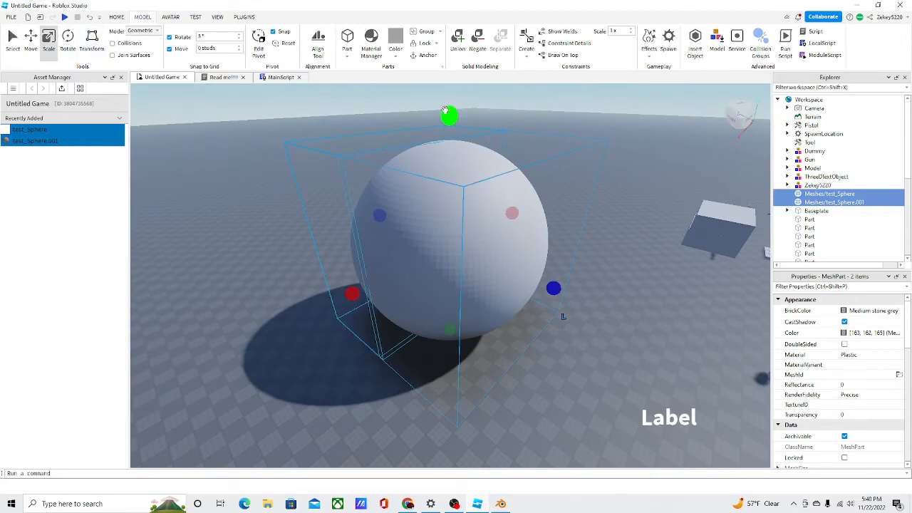
pyautogui.moveTo(445, 109); pyautogui.dragTo(448, 292)
pyautogui.click(431, 368)
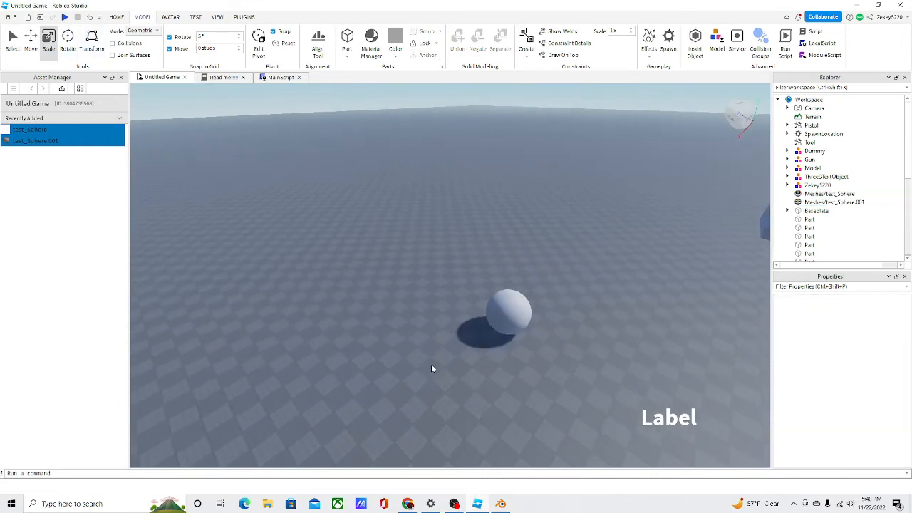
# Set the BrickColor of the test_Sphere.001 half of the ball to Cyan and deselect it
pyautogui.press('w')
pyautogui.moveTo(432, 368); pyautogui.dragTo(437, 371, button='right')
pyautogui.press('d')
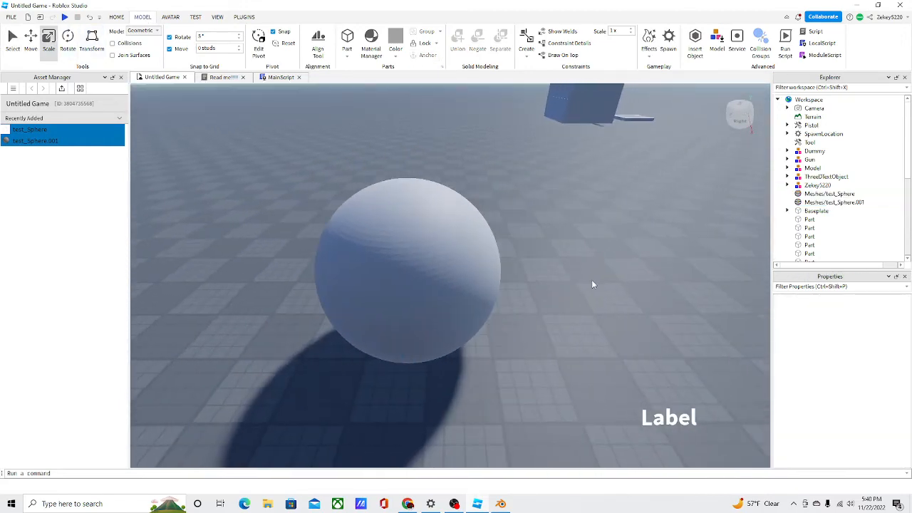
pyautogui.moveTo(597, 289); pyautogui.dragTo(580, 304, button='right')
pyautogui.press('s')
pyautogui.press('s')
pyautogui.press('w')
pyautogui.click(460, 282)
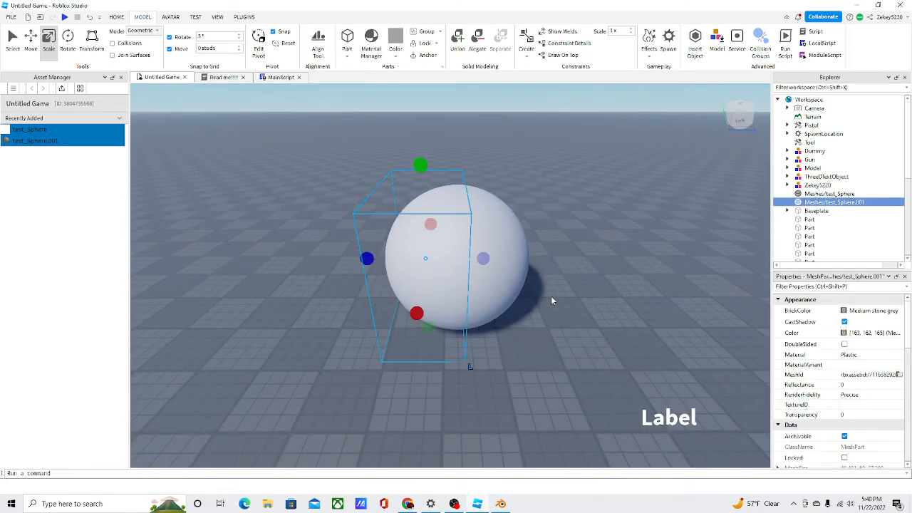
pyautogui.click(826, 311)
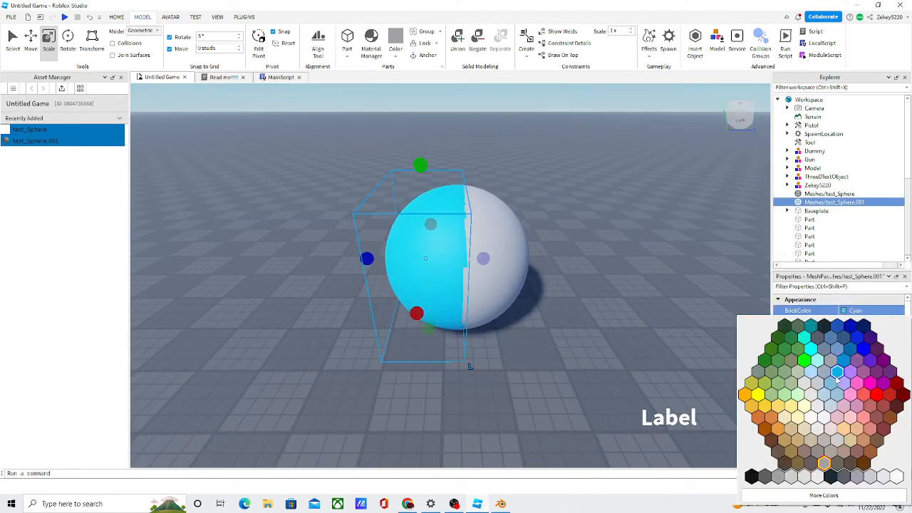
pyautogui.click(831, 379)
pyautogui.click(606, 360)
# Set the BrickColor of the other half, test_Sphere, to Burgundy and deselect it
pyautogui.moveTo(605, 360); pyautogui.dragTo(606, 359, button='right')
pyautogui.click(506, 342)
pyautogui.click(826, 310)
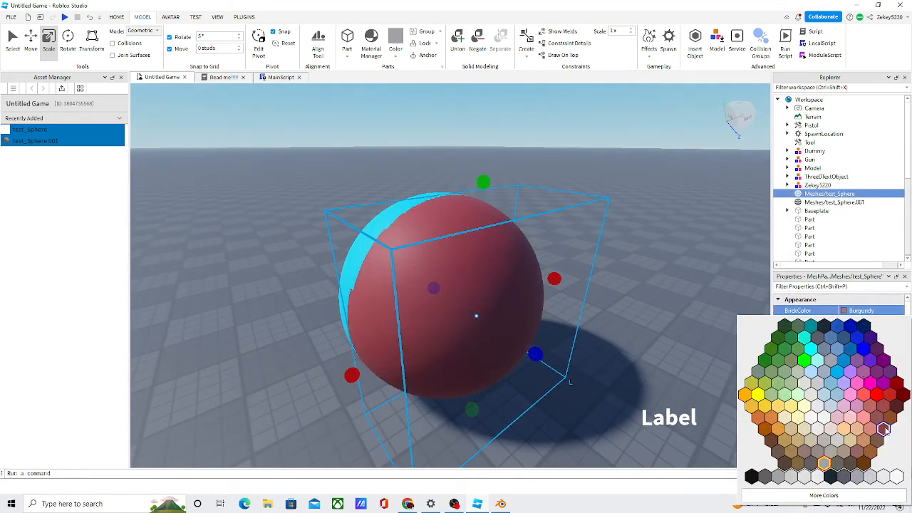
pyautogui.click(887, 430)
pyautogui.click(703, 389)
# Examine the seam between the two coloured sphere halves from several angles and distances
pyautogui.moveTo(702, 389); pyautogui.dragTo(702, 389, button='right')
pyautogui.scroll(2, 588, 375)
pyautogui.moveTo(587, 375)
pyautogui.mouseDown(button='right')
pyautogui.moveTo(563, 356)
pyautogui.moveTo(562, 370)
pyautogui.moveTo(585, 367)
pyautogui.mouseUp(button='right')
pyautogui.scroll(-4, 562, 370)
pyautogui.scroll(5, 585, 367)
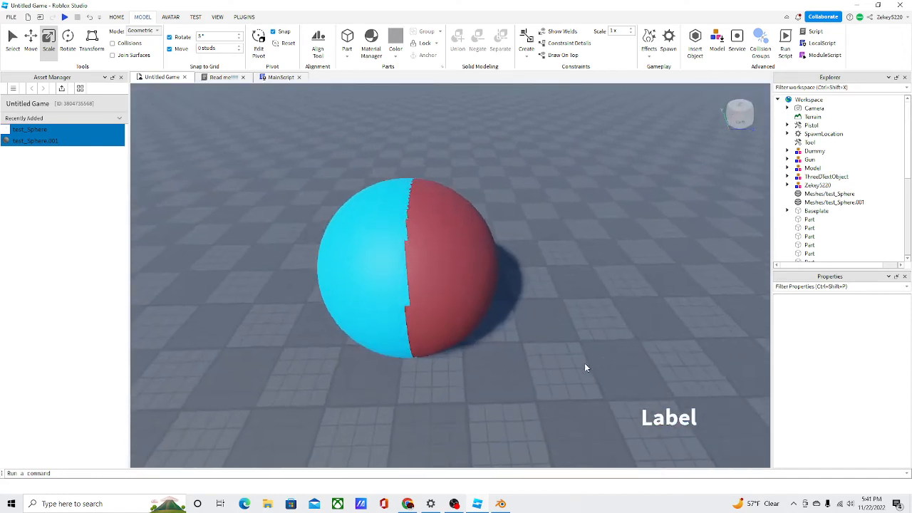
pyautogui.scroll(3, 584, 368)
pyautogui.scroll(-5, 584, 368)
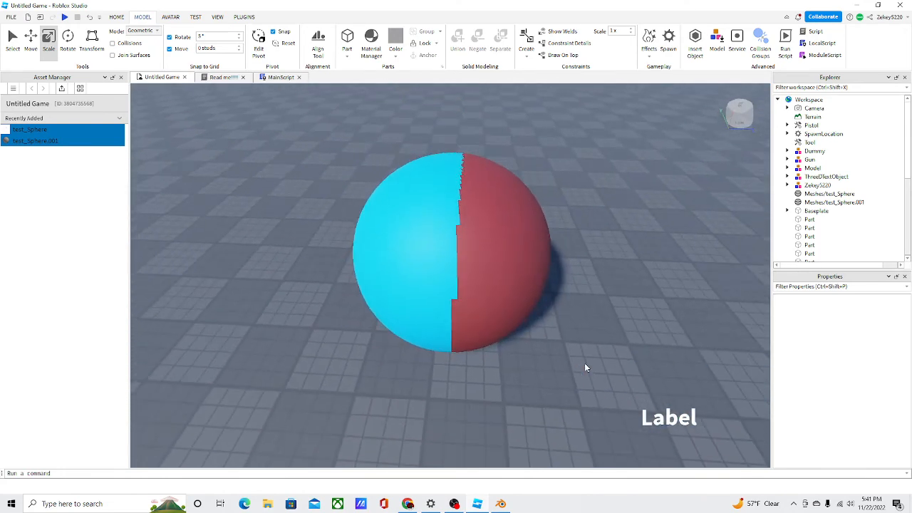
pyautogui.scroll(3, 585, 367)
pyautogui.scroll(2, 585, 367)
pyautogui.scroll(-5, 585, 368)
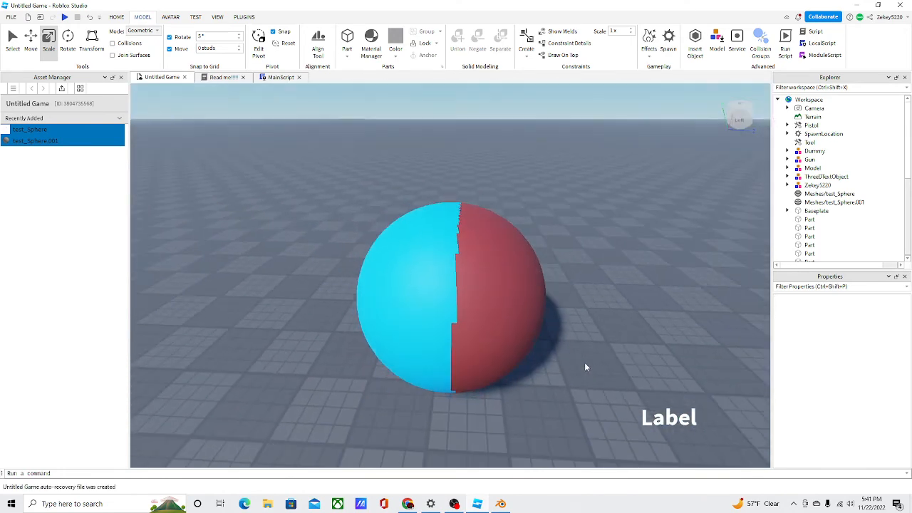
pyautogui.scroll(3, 585, 367)
pyautogui.scroll(-2, 584, 362)
pyautogui.moveTo(575, 346); pyautogui.dragTo(566, 339, button='right')
pyautogui.scroll(3, 564, 345)
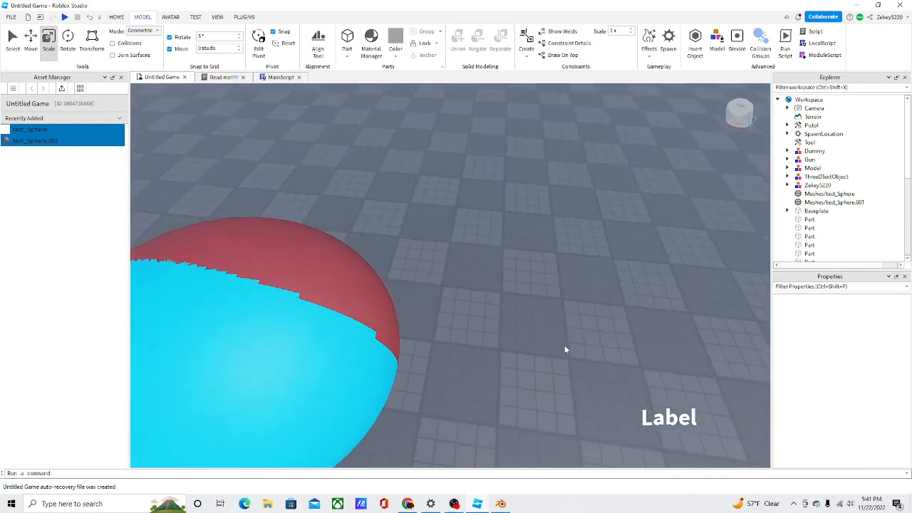
pyautogui.scroll(2, 564, 345)
pyautogui.scroll(-4, 564, 344)
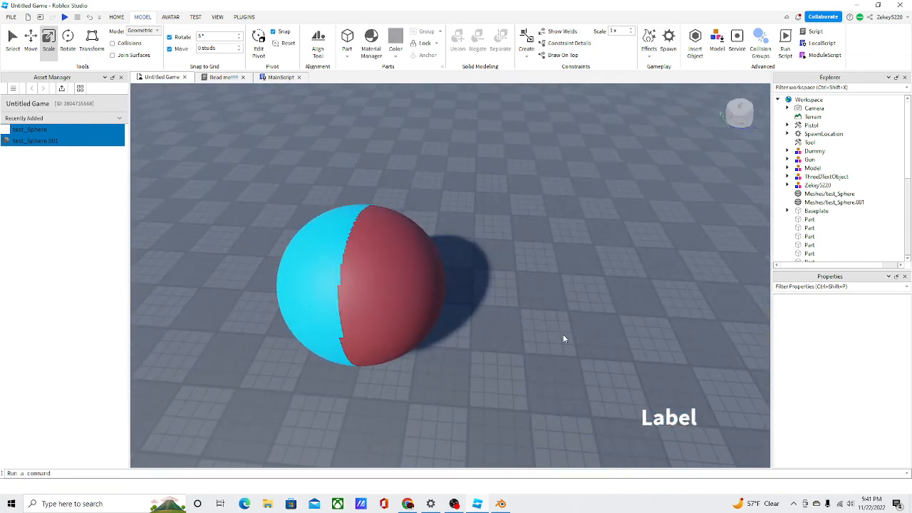